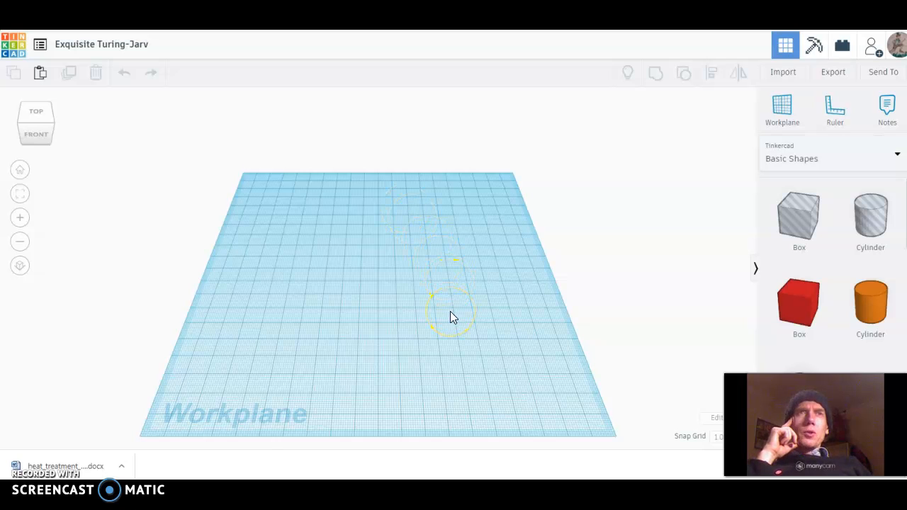
- Place a solid red box on the workplane
click(459, 331)
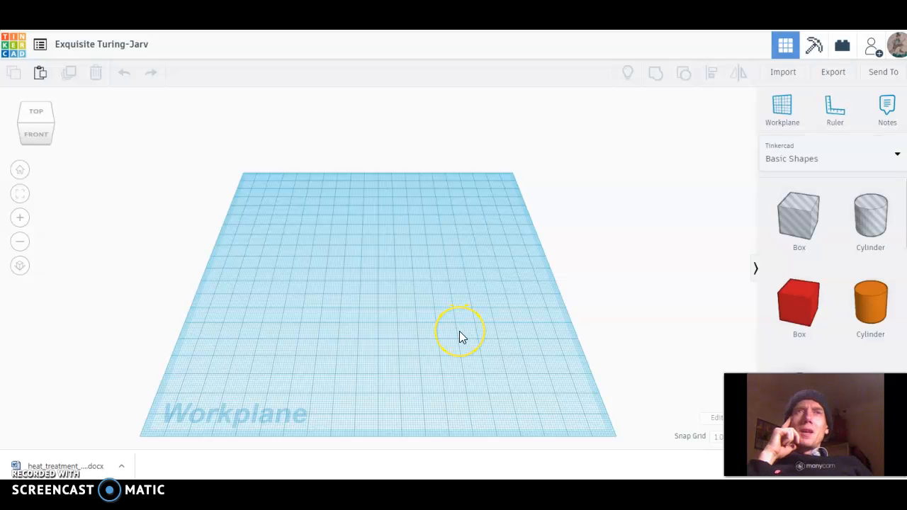
click(794, 306)
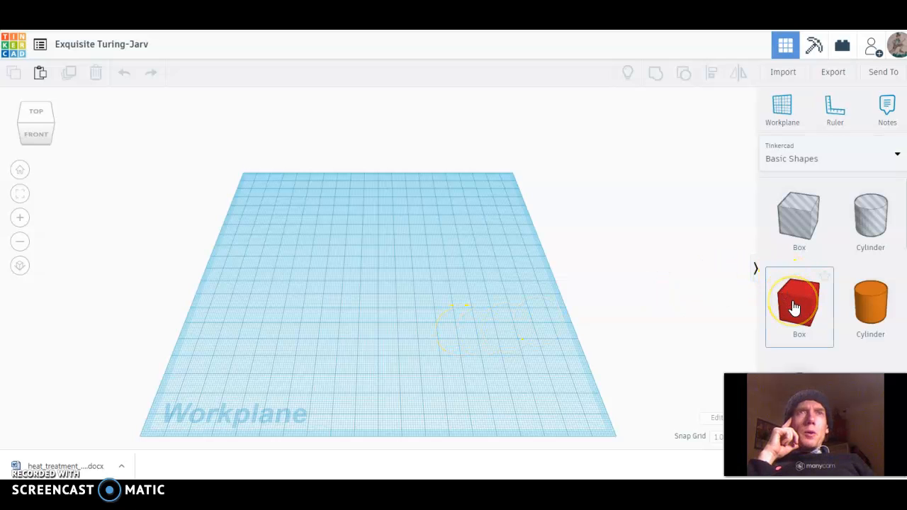
click(800, 308)
drag(799, 303, 324, 302)
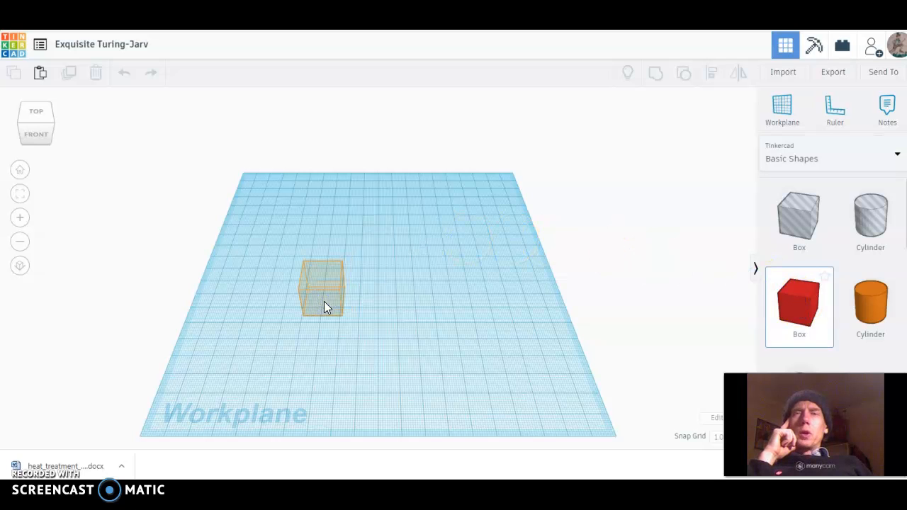
drag(324, 301, 323, 301)
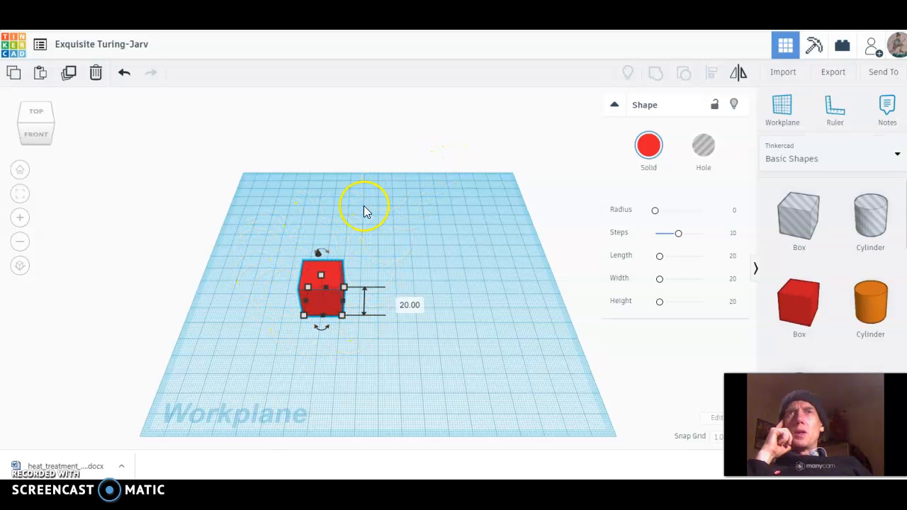
- Try to place a green roof shape on top of the red box directly from the base workplane
scroll(799, 298, down, 5)
drag(804, 332, 323, 263)
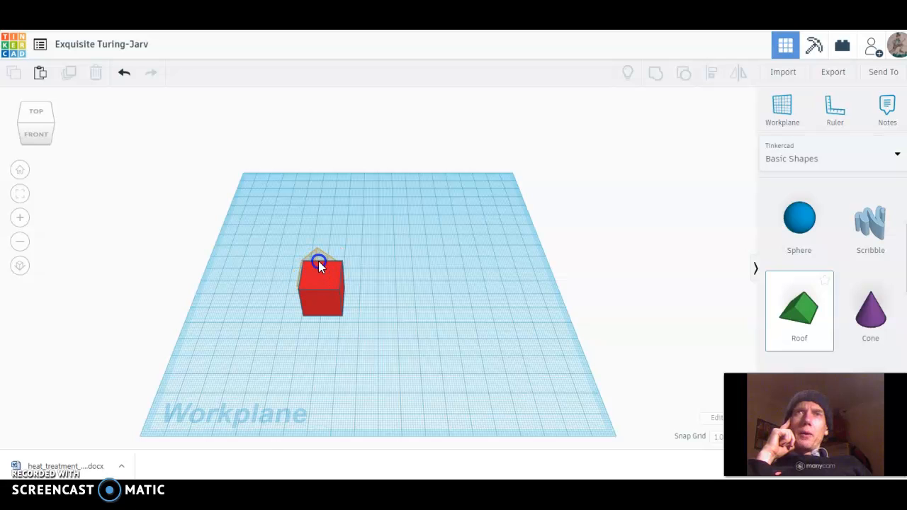
drag(318, 261, 319, 263)
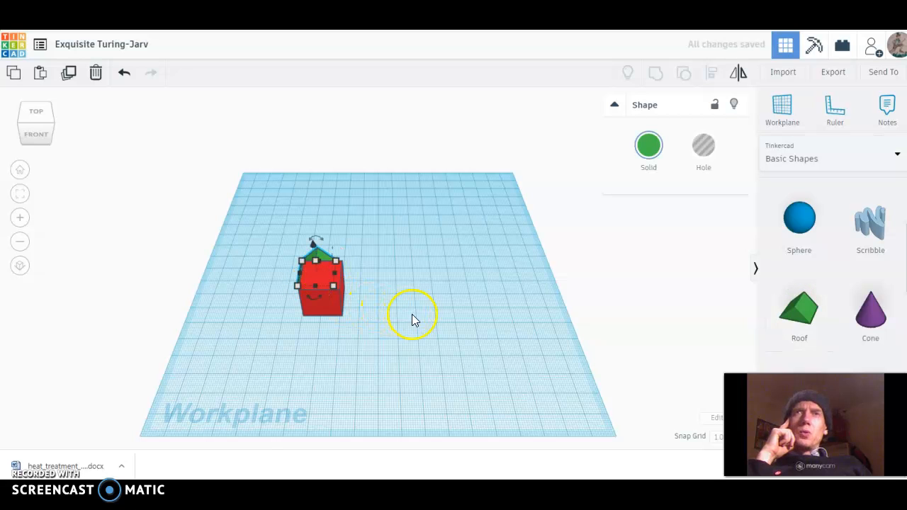
middle_drag(426, 349, 530, 309)
right_drag(530, 309, 320, 323)
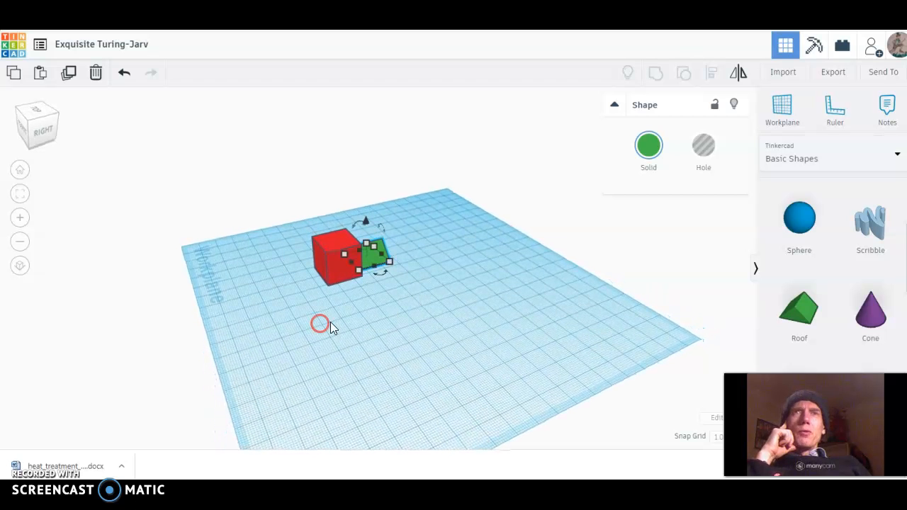
click(124, 74)
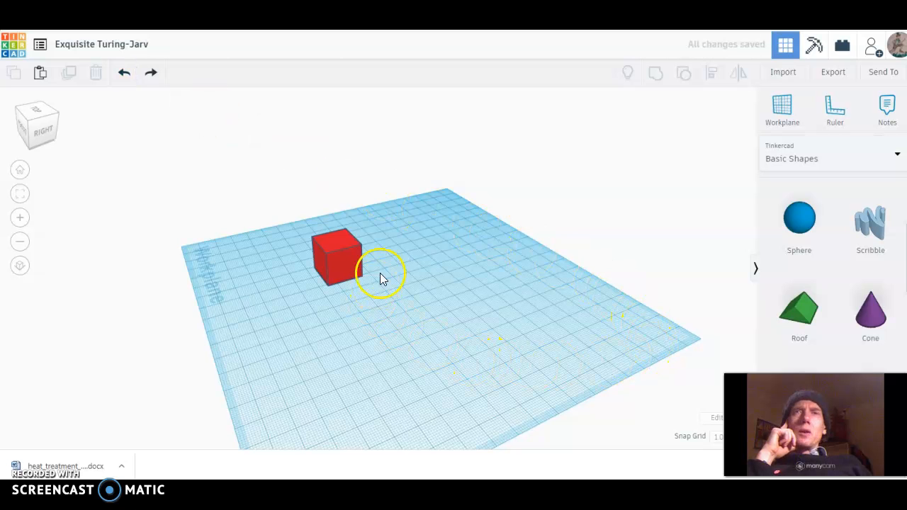
- Set the workplane on the red box's top face and place a green roof shape flush on that face
right_drag(319, 298, 237, 238)
middle_drag(265, 236, 333, 279)
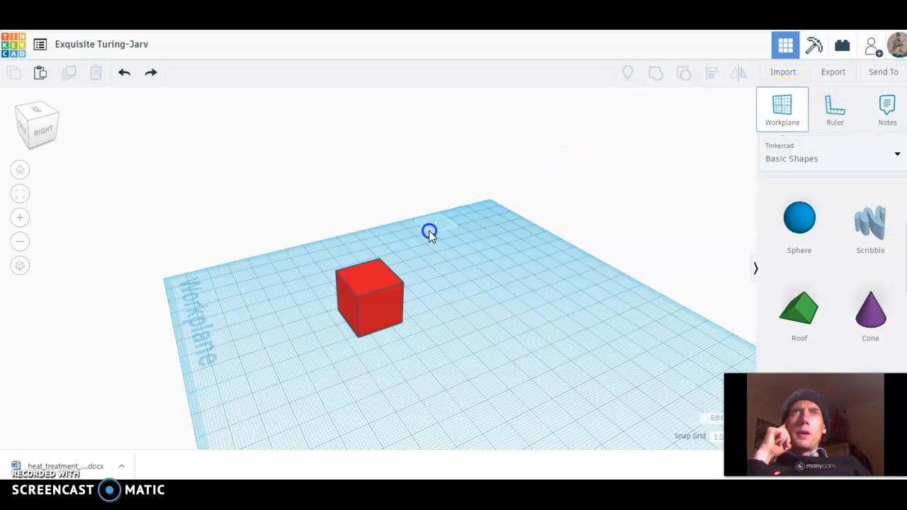
click(366, 279)
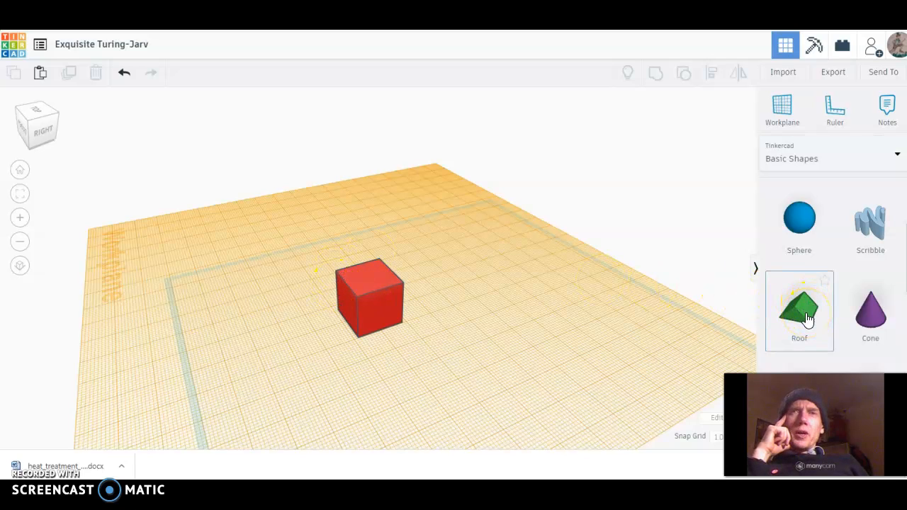
drag(806, 317, 391, 272)
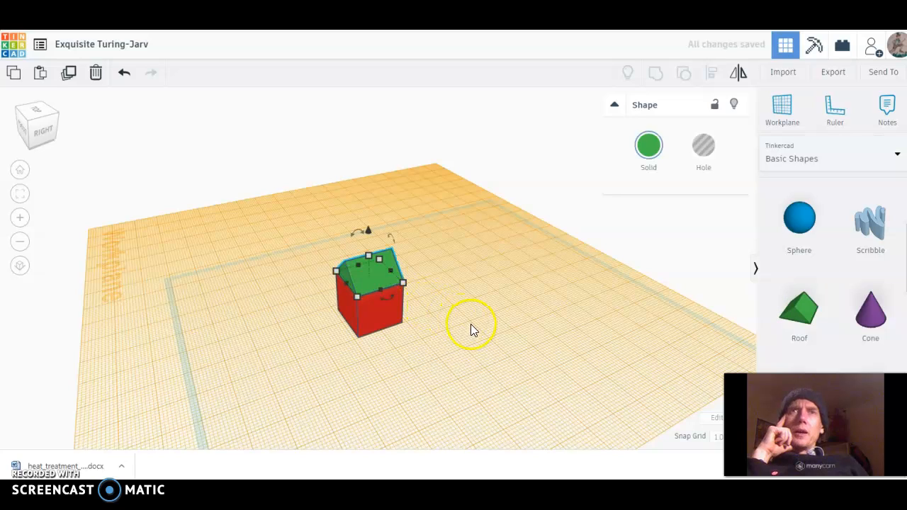
- Inspect the house from several sides and distances to check how the roof sits on the box
click(461, 344)
mouse_move(460, 345)
right_down()
mouse_move(487, 290)
mouse_move(482, 330)
mouse_move(466, 346)
mouse_move(435, 344)
mouse_move(417, 324)
mouse_move(468, 321)
mouse_move(475, 331)
mouse_move(460, 330)
mouse_move(461, 342)
mouse_move(486, 354)
mouse_move(474, 343)
right_up()
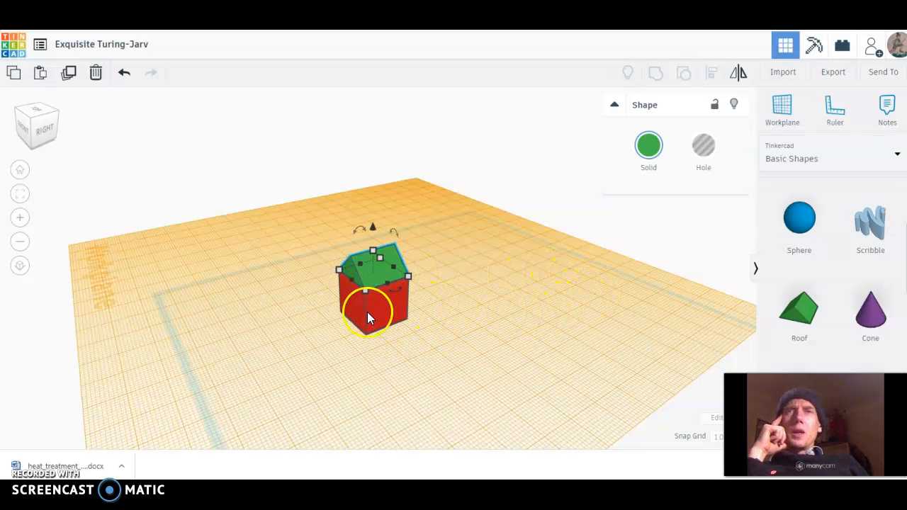
right_drag(359, 304, 358, 320)
scroll(357, 322, up, 4)
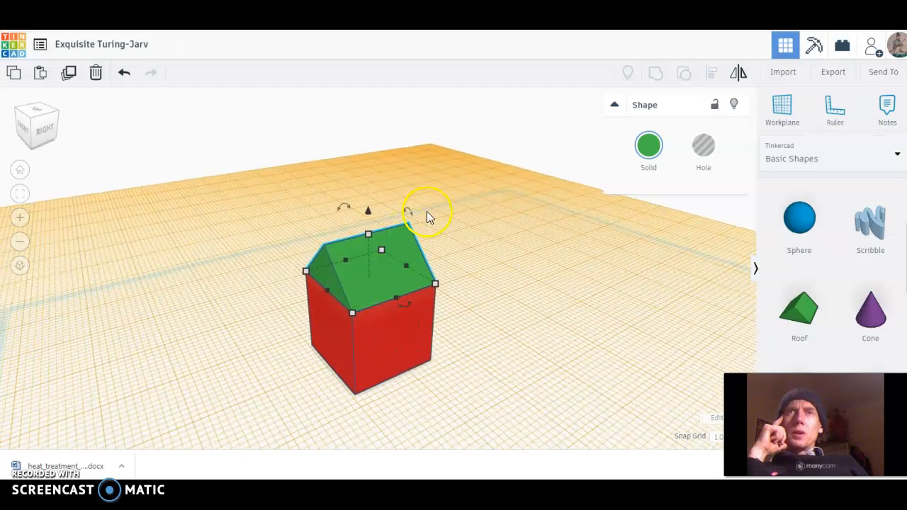
scroll(520, 208, up, 4)
scroll(519, 212, down, 3)
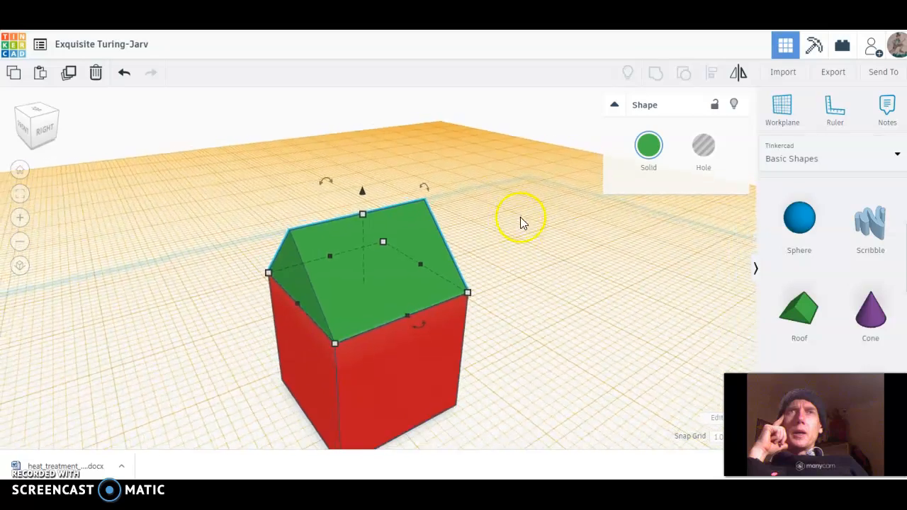
scroll(338, 348, down, 2)
scroll(285, 354, up, 4)
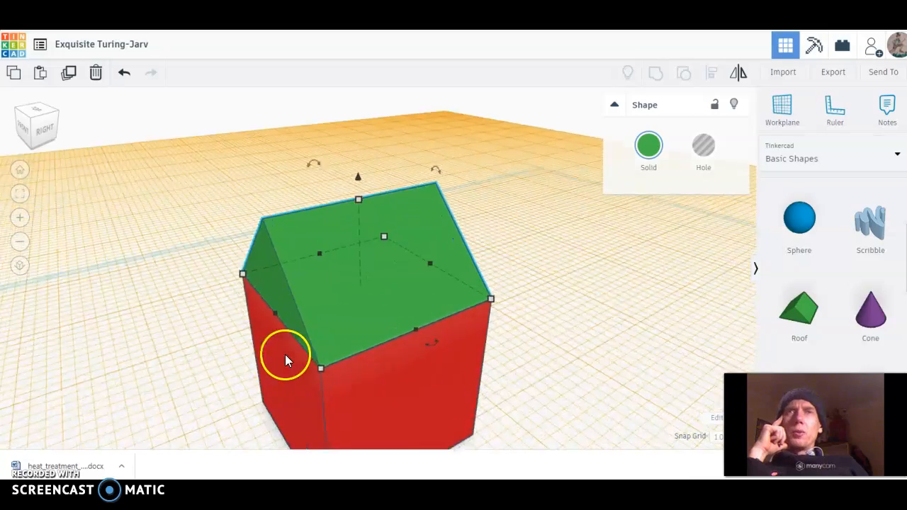
scroll(284, 354, down, 5)
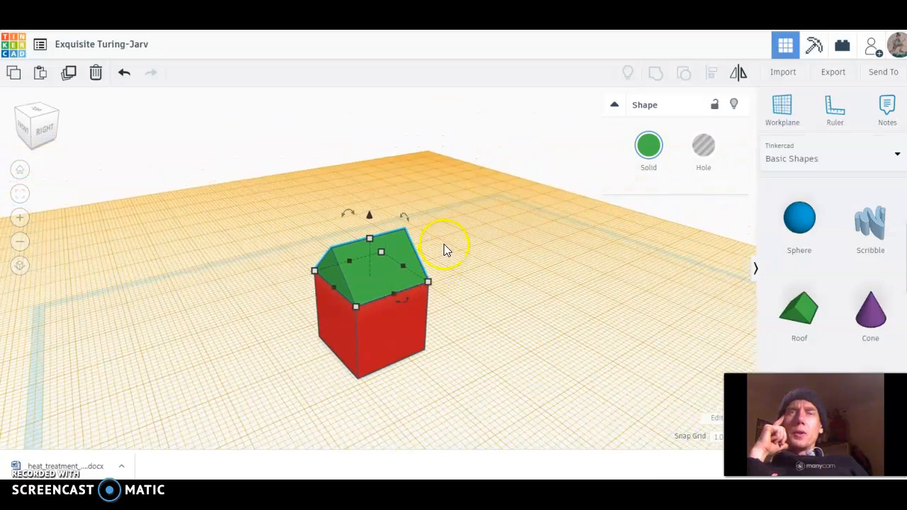
right_drag(287, 213, 240, 199)
middle_drag(240, 199, 320, 193)
scroll(384, 277, up, 3)
mouse_move(499, 298)
right_down()
mouse_move(541, 260)
mouse_move(560, 200)
mouse_move(508, 284)
mouse_move(446, 339)
mouse_move(381, 355)
mouse_move(346, 299)
mouse_move(376, 258)
mouse_move(430, 244)
mouse_move(588, 300)
mouse_move(555, 324)
mouse_move(494, 315)
mouse_move(477, 284)
mouse_move(483, 301)
right_up()
scroll(364, 329, up, 3)
scroll(371, 330, down, 3)
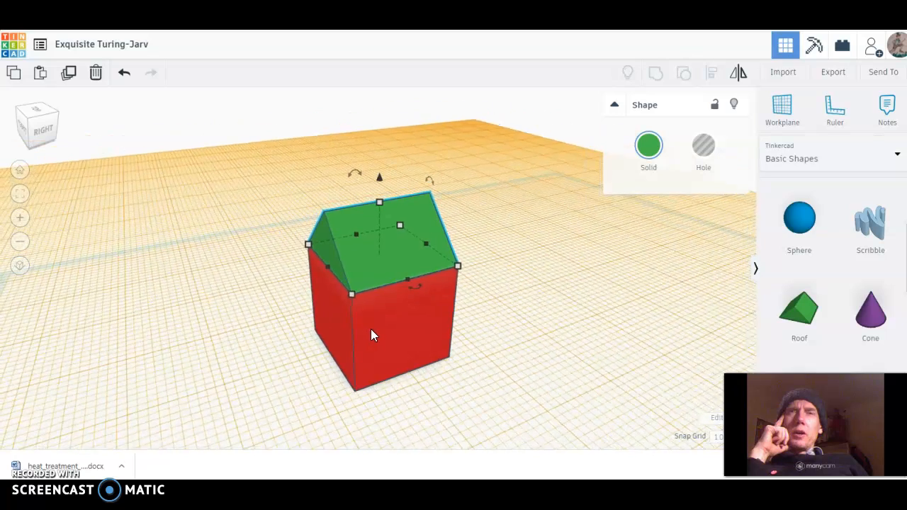
scroll(371, 335, down, 5)
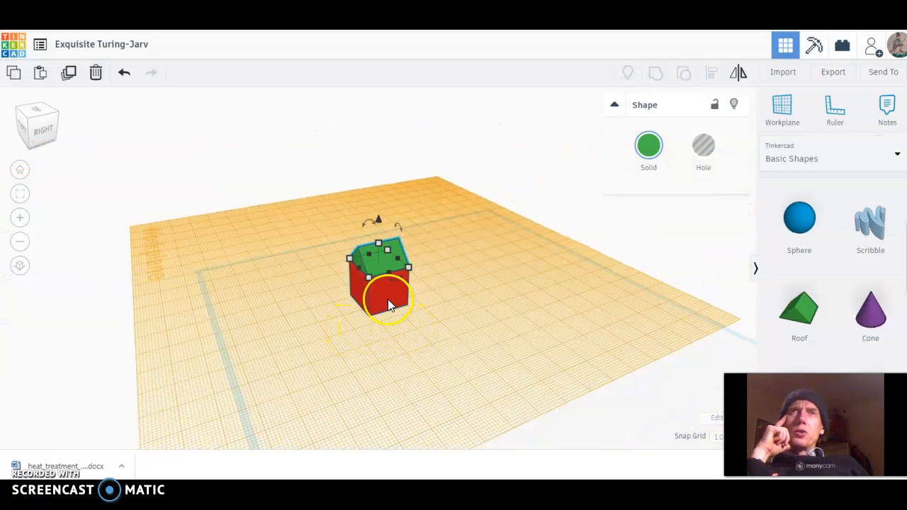
scroll(389, 302, up, 3)
scroll(387, 299, up, 4)
scroll(387, 299, down, 3)
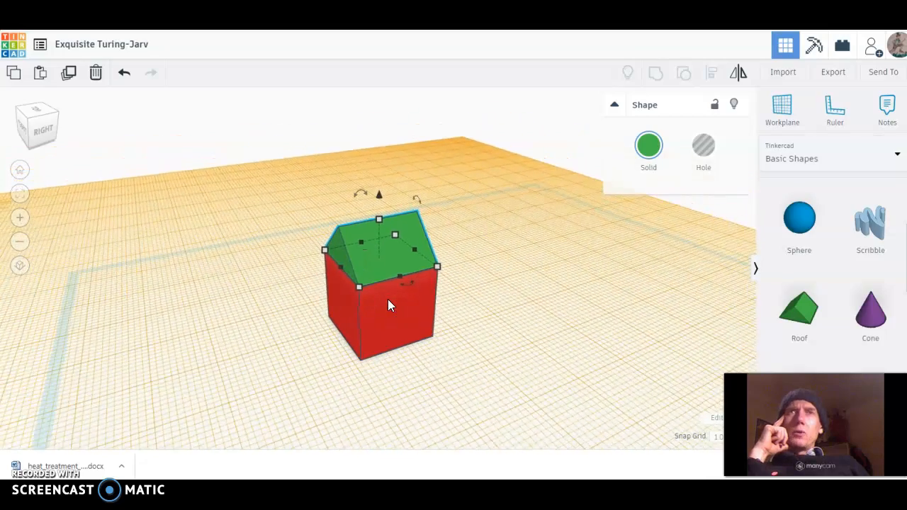
scroll(380, 279, up, 2)
scroll(380, 278, up, 1)
scroll(381, 282, down, 3)
middle_drag(287, 284, 333, 259)
scroll(499, 240, up, 2)
right_drag(514, 256, 557, 258)
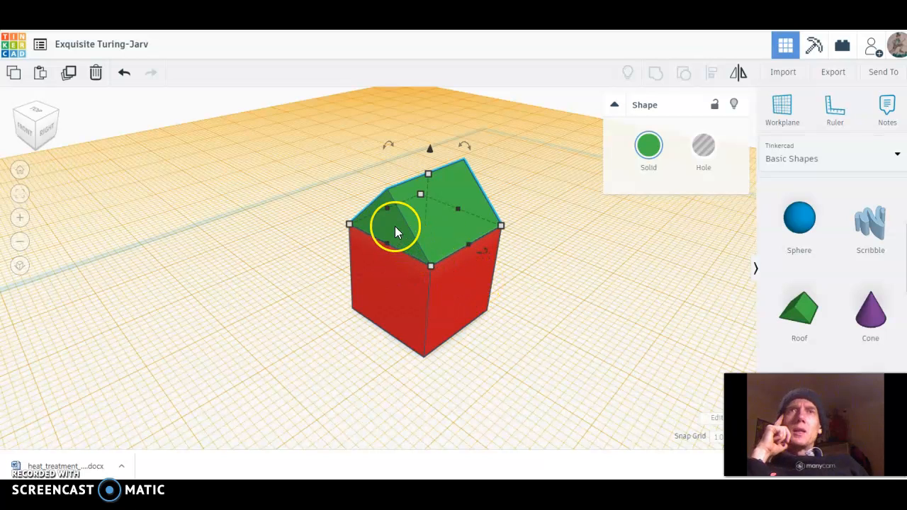
- Set the roof's width and length to 22 mm each so it overhangs the box
right_drag(338, 316, 440, 294)
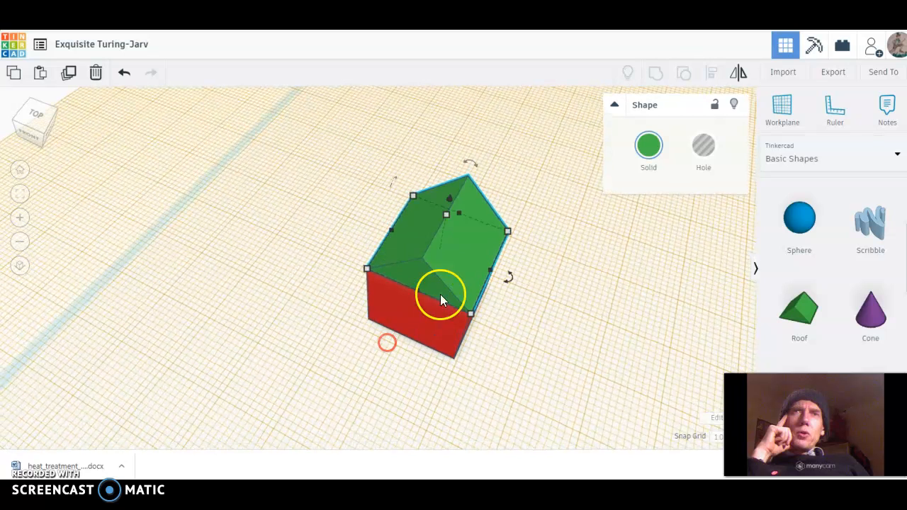
mouse_move(472, 318)
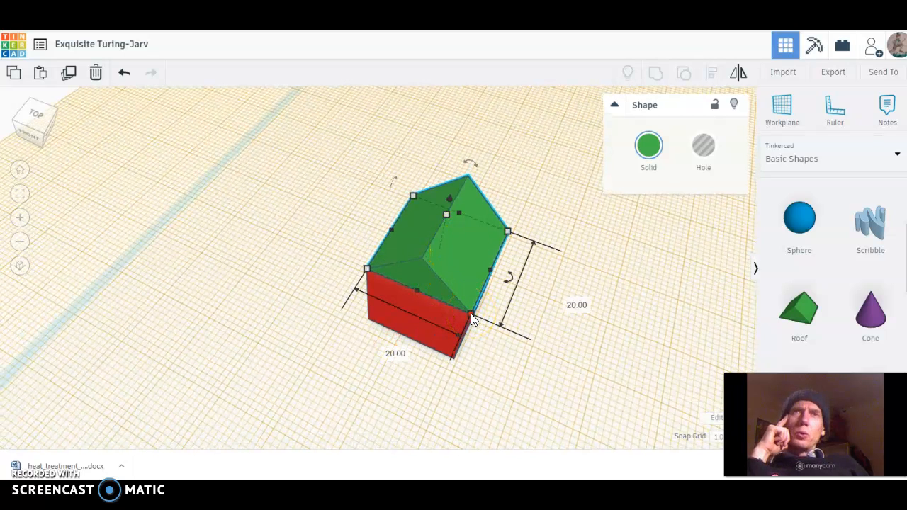
click(365, 270)
mouse_move(471, 316)
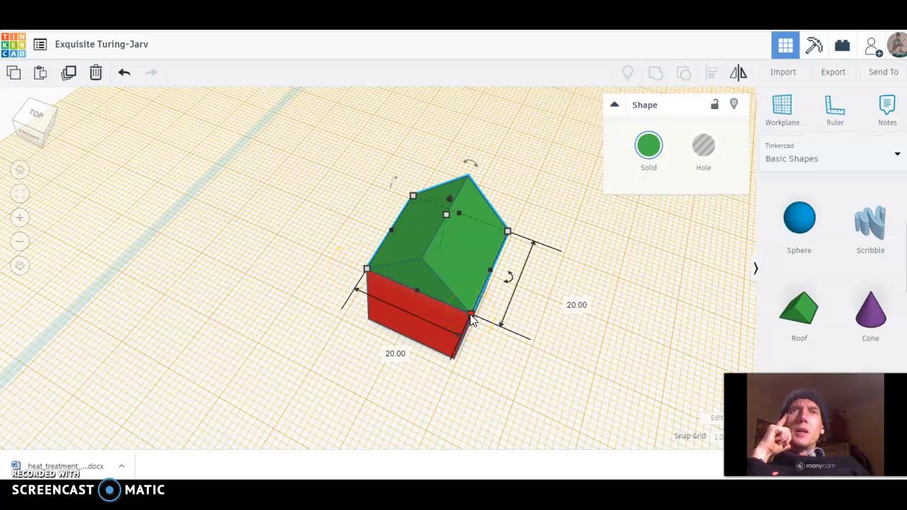
click(471, 316)
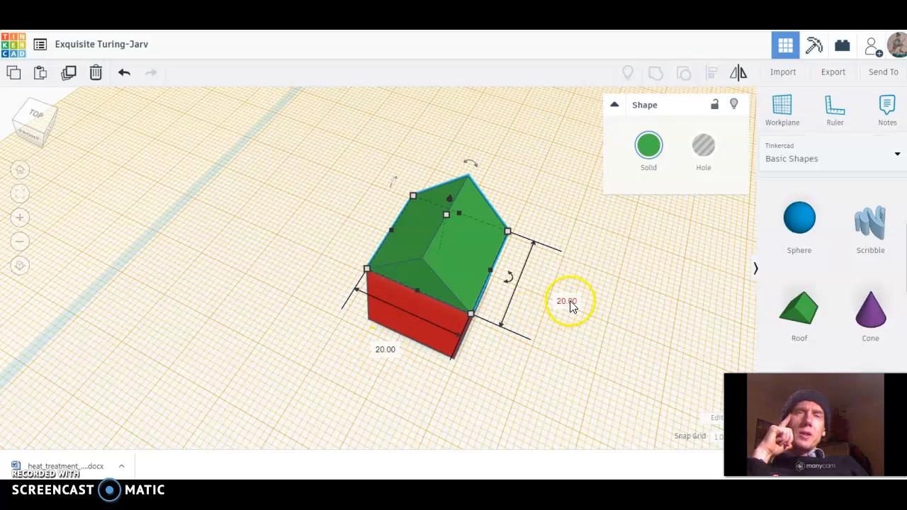
click(386, 350)
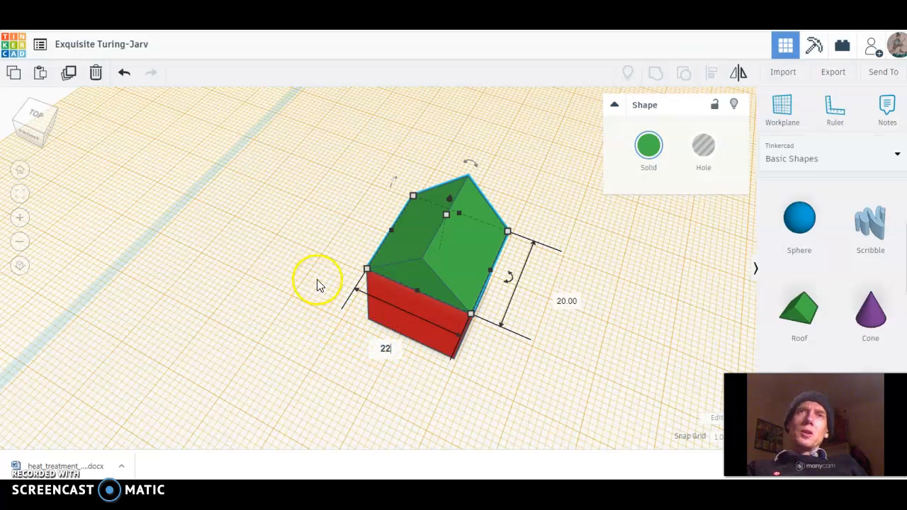
key(Return)
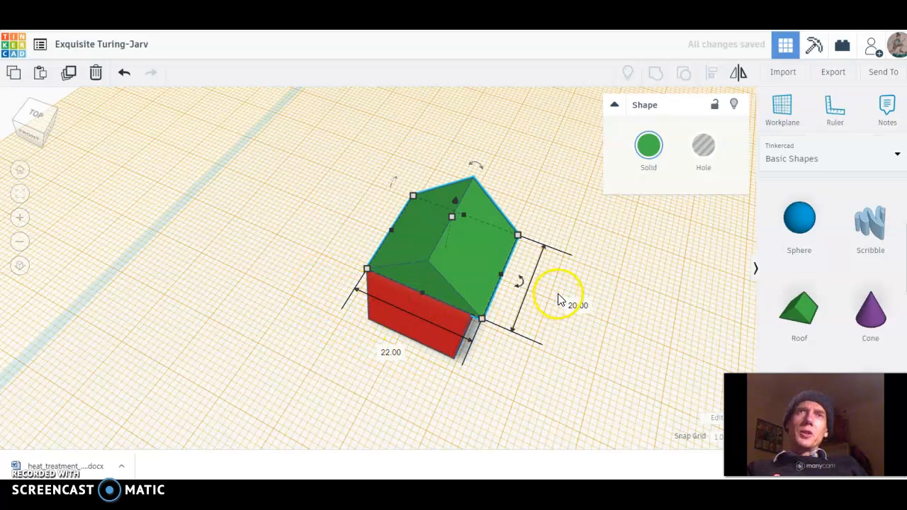
click(577, 305)
text(22)
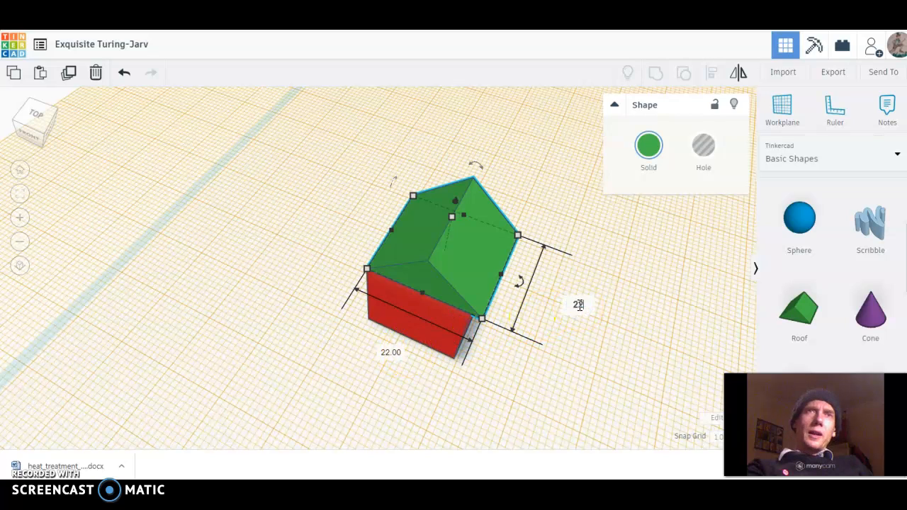
key(Return)
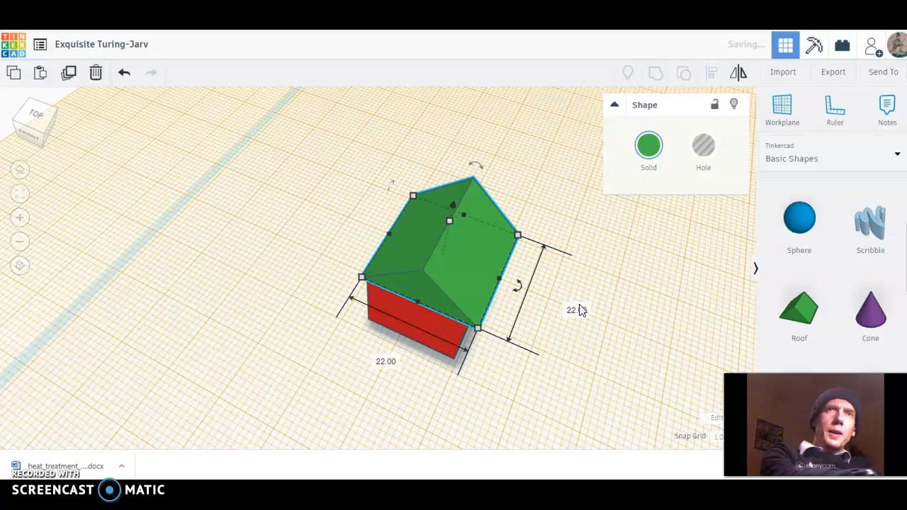
- Select both the red box and the green roof and align their centres across the width of the house
right_drag(295, 287, 488, 298)
right_drag(506, 276, 545, 282)
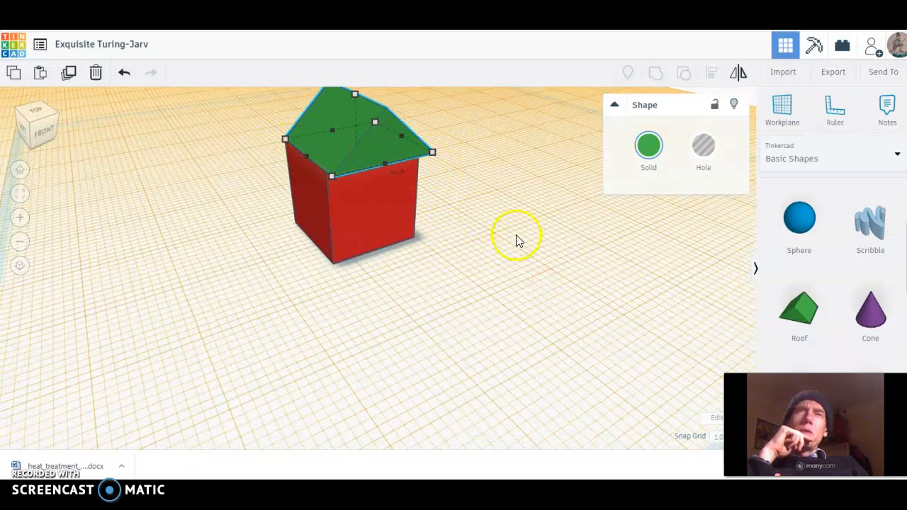
scroll(517, 281, up, 4)
scroll(516, 274, down, 3)
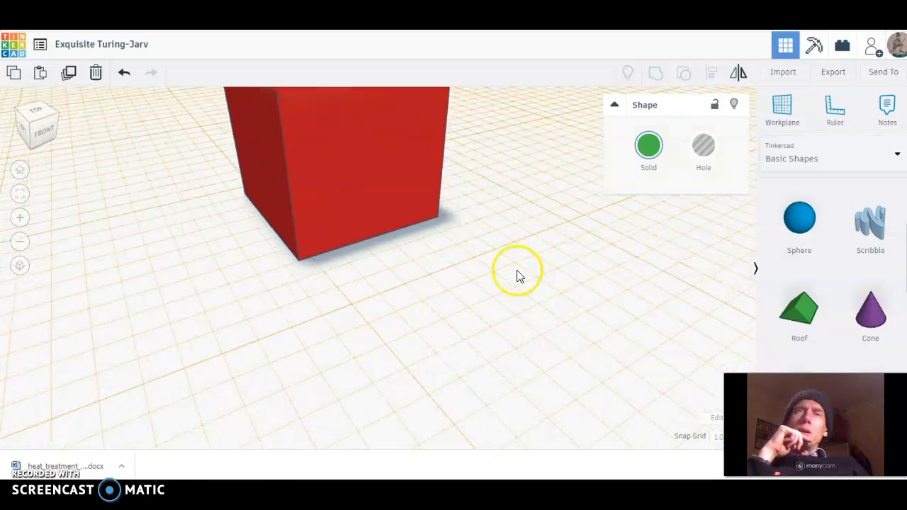
scroll(508, 176, down, 3)
right_drag(508, 175, 388, 267)
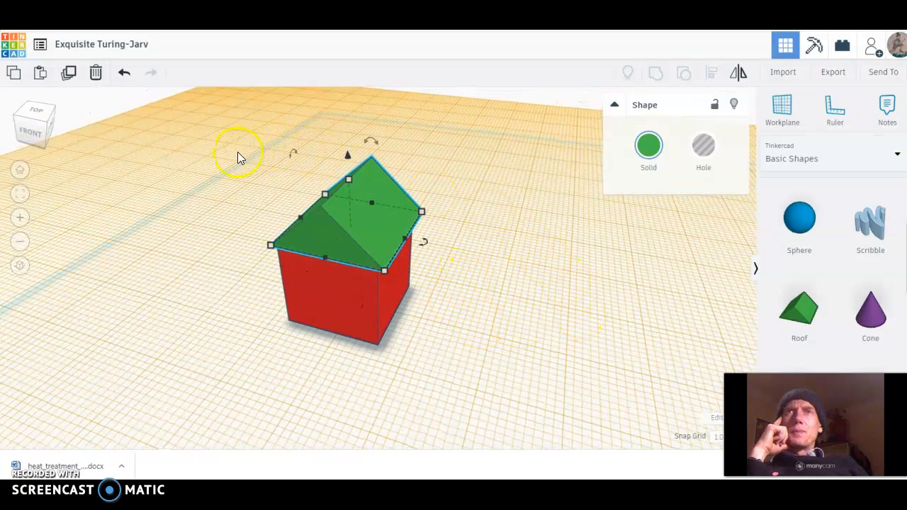
drag(175, 108, 572, 412)
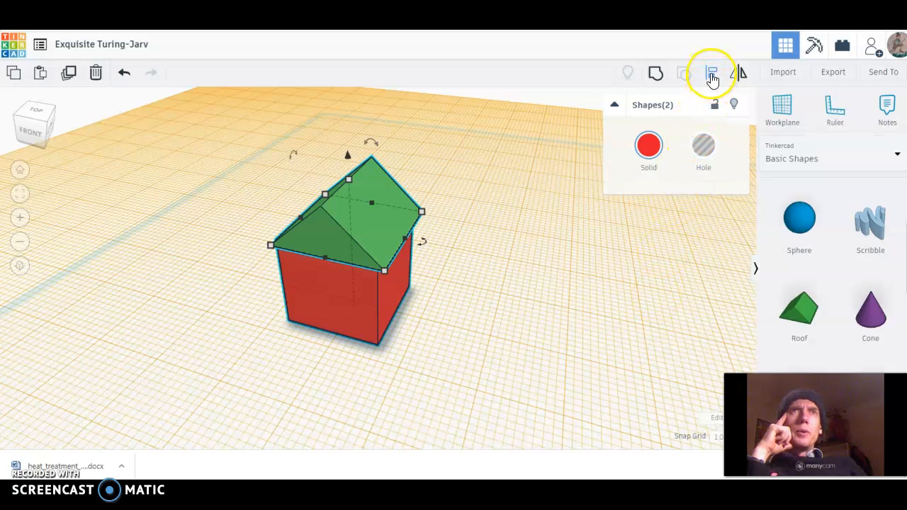
click(711, 75)
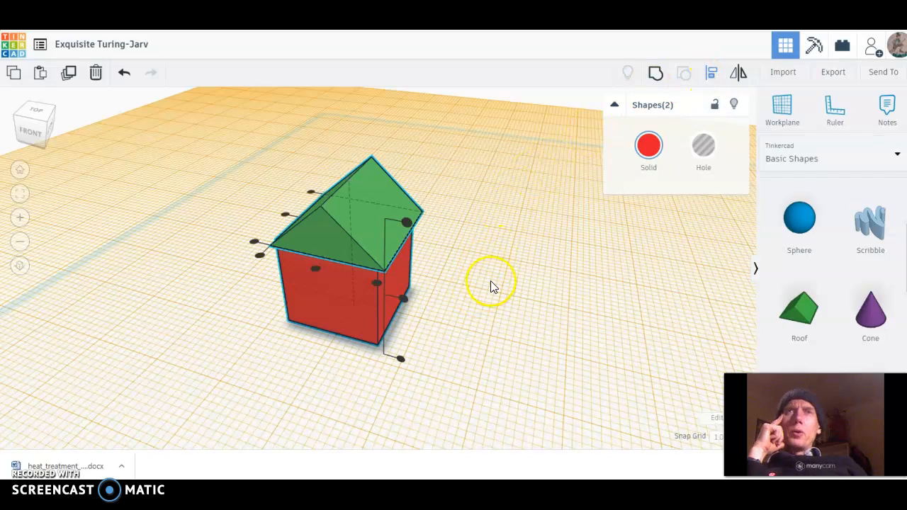
mouse_move(493, 259)
right_down()
mouse_move(518, 276)
mouse_move(553, 258)
right_up()
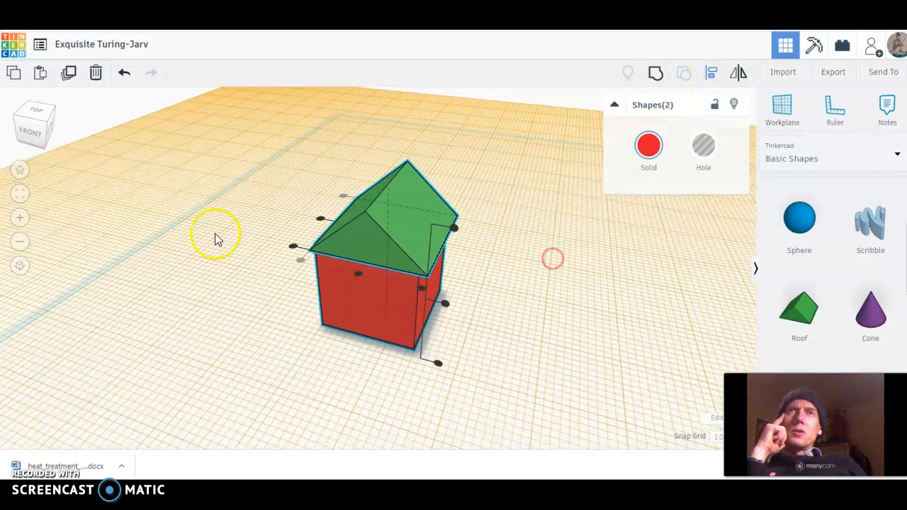
mouse_move(184, 222)
right_down()
mouse_move(208, 234)
mouse_move(239, 275)
mouse_move(219, 228)
mouse_move(218, 252)
right_up()
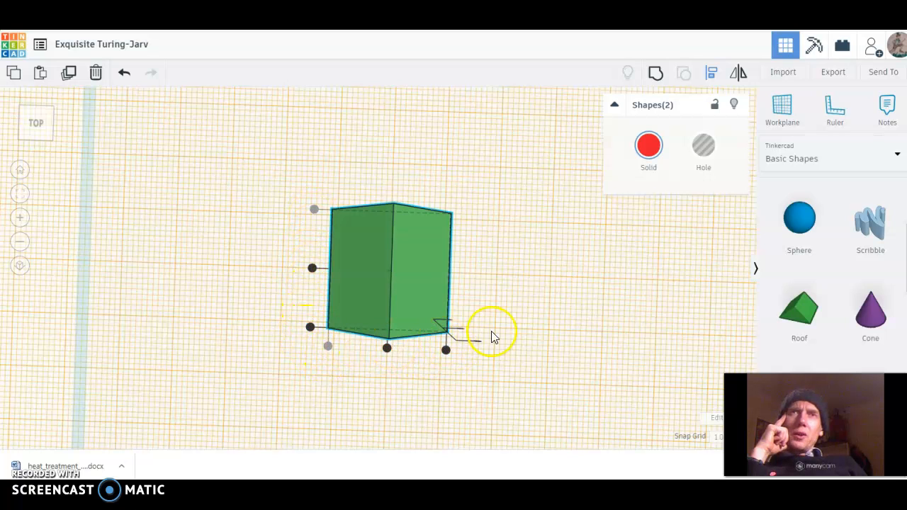
right_drag(548, 346, 565, 330)
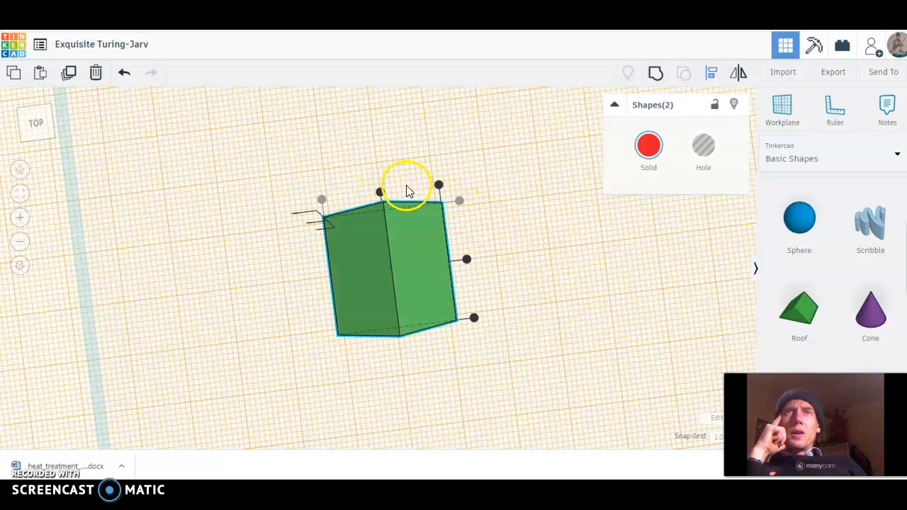
click(380, 191)
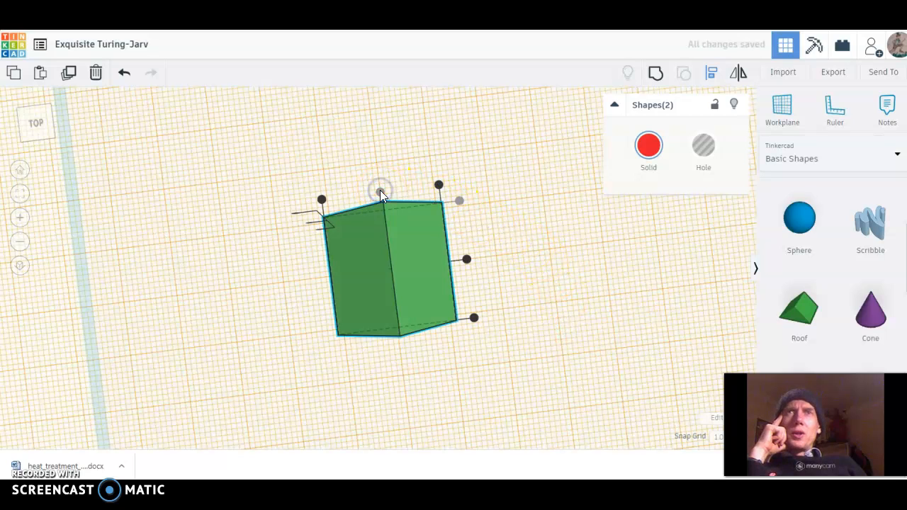
- Align the centres of the box and roof along the length of the house so the overhang is equal at both ends
right_drag(544, 332, 524, 218)
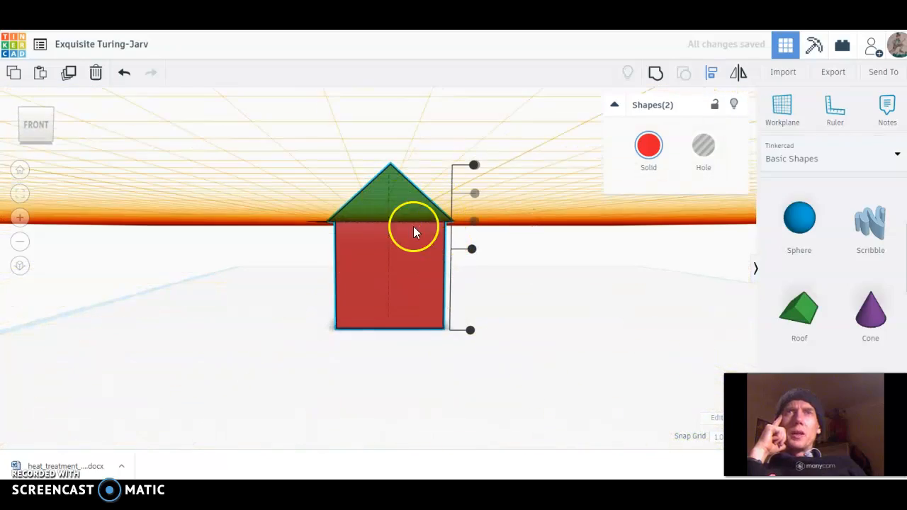
right_drag(535, 195, 285, 225)
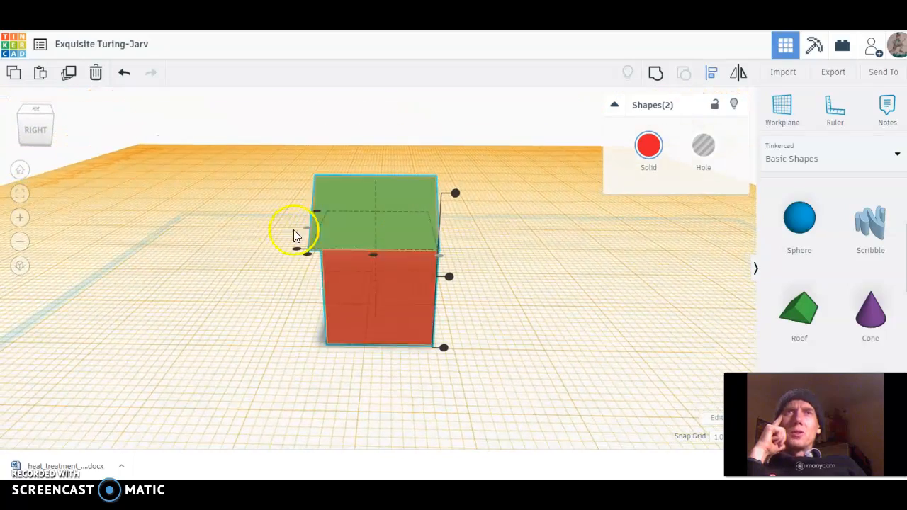
click(372, 255)
click(323, 301)
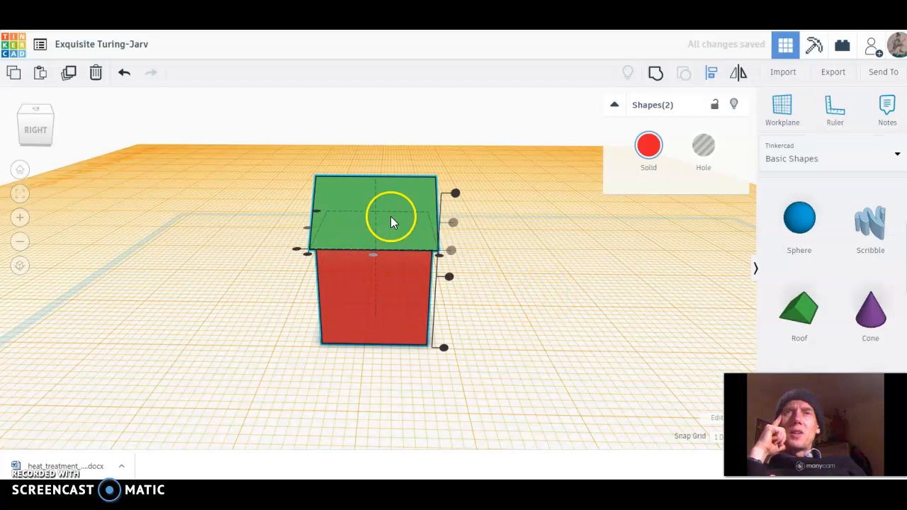
right_drag(508, 299, 609, 287)
click(612, 286)
right_drag(273, 220, 505, 231)
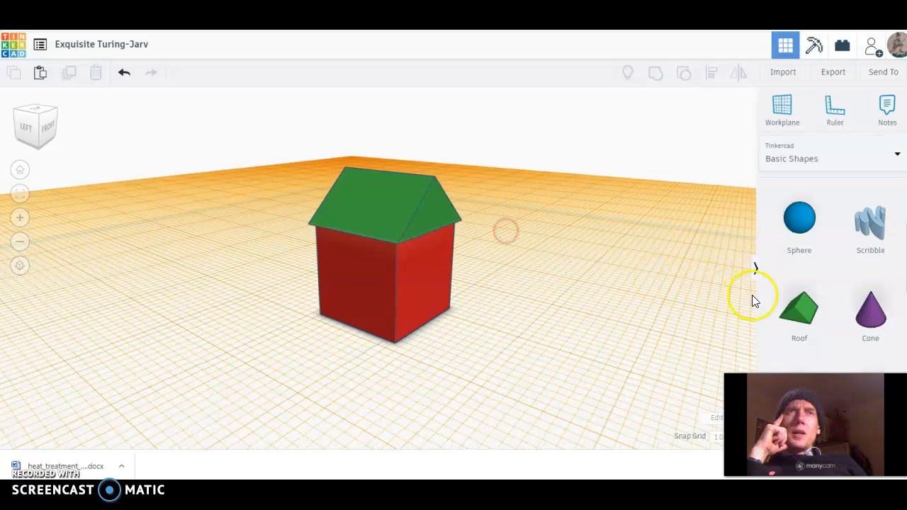
- Place a solid orange cylinder from the basic shapes on the raised workplane beside the house
scroll(835, 315, down, 4)
scroll(838, 319, down, 7)
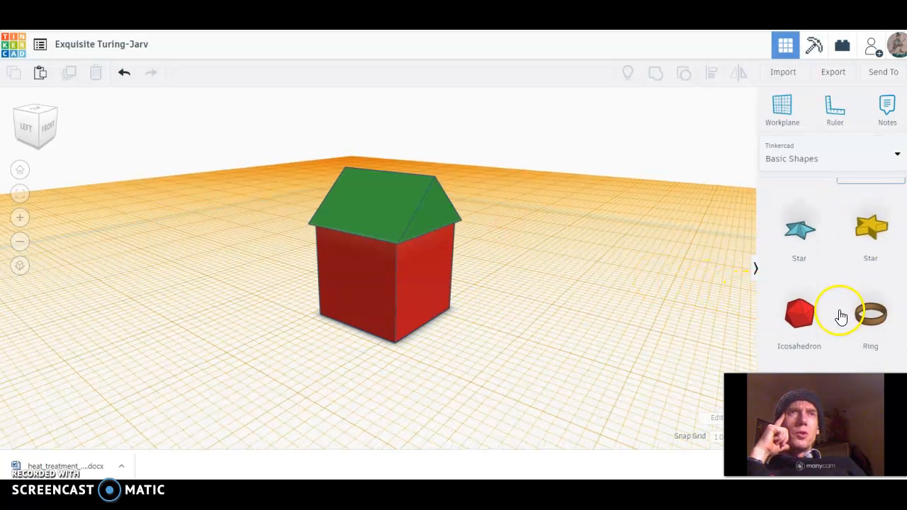
scroll(840, 316, up, 10)
scroll(840, 316, up, 6)
click(649, 213)
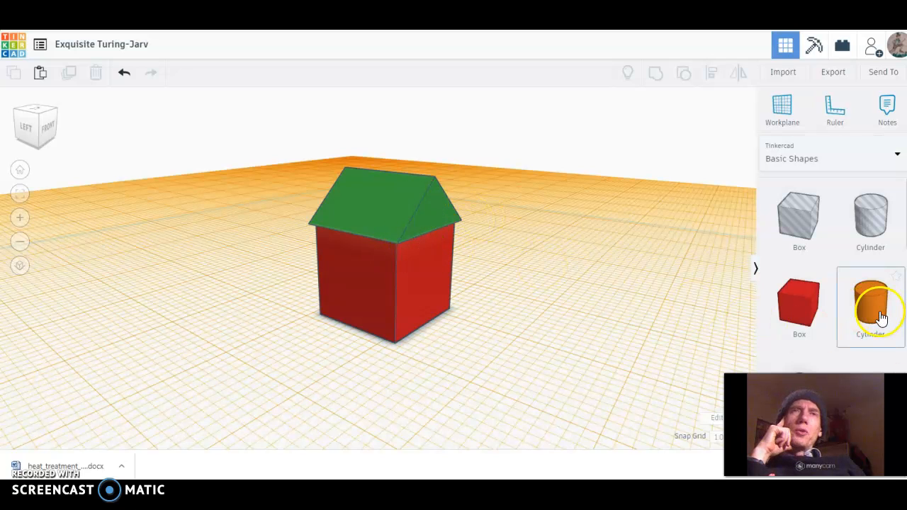
drag(780, 260, 497, 214)
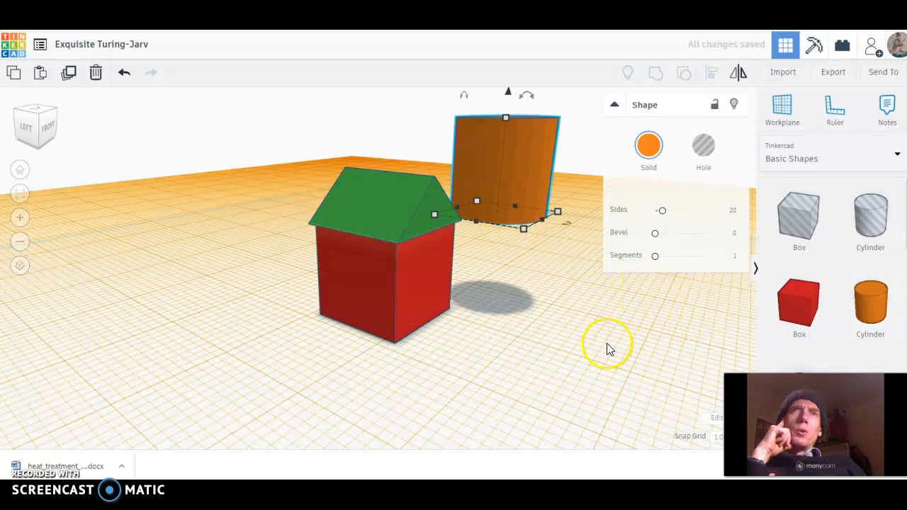
right_drag(574, 345, 462, 326)
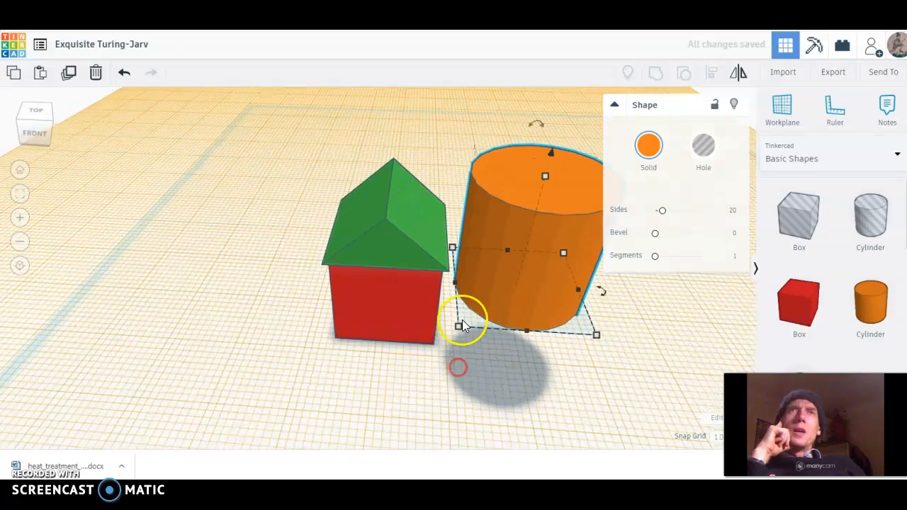
- Set the cylinder's width and length to 4 mm each to make a thin chimney
scroll(462, 319, up, 4)
scroll(470, 320, down, 5)
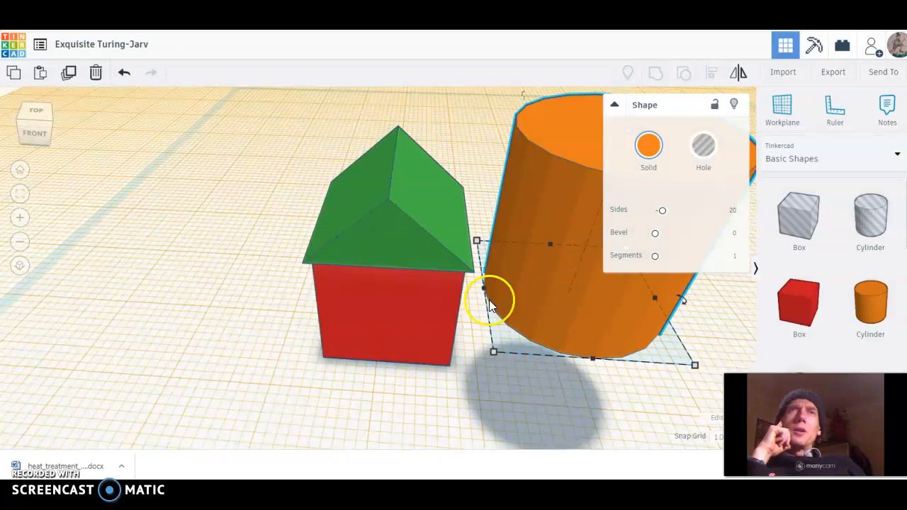
scroll(510, 292, down, 3)
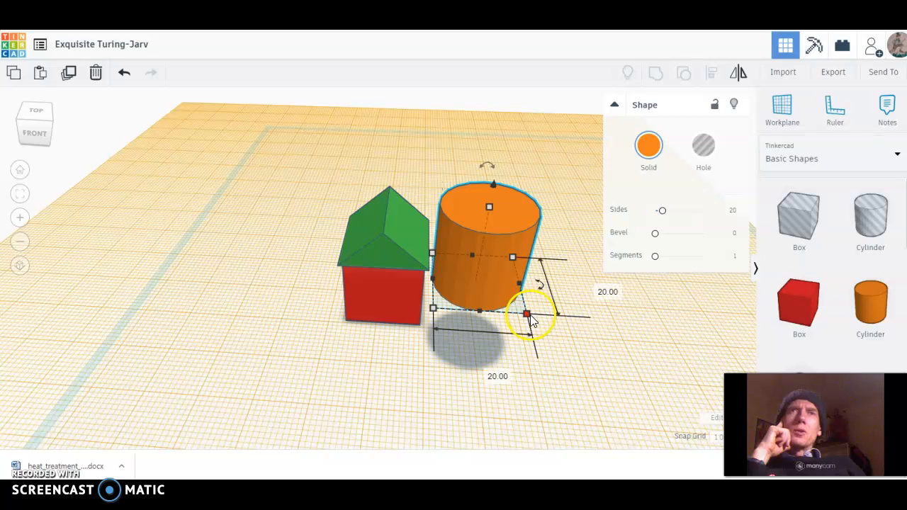
click(487, 376)
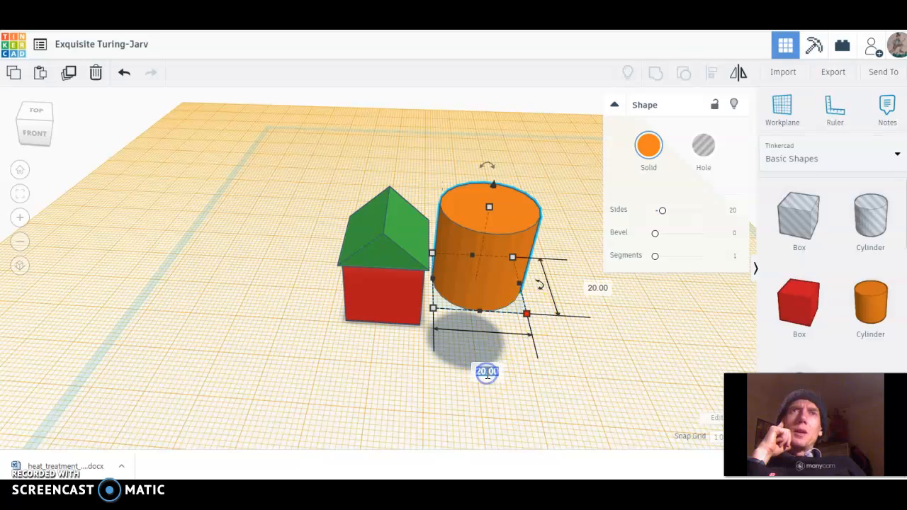
text(4)
click(593, 289)
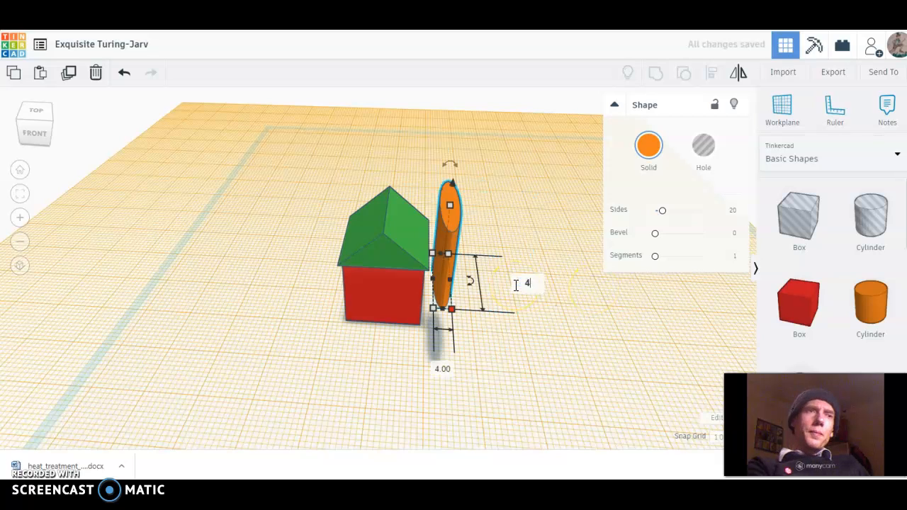
text(4)
key(Return)
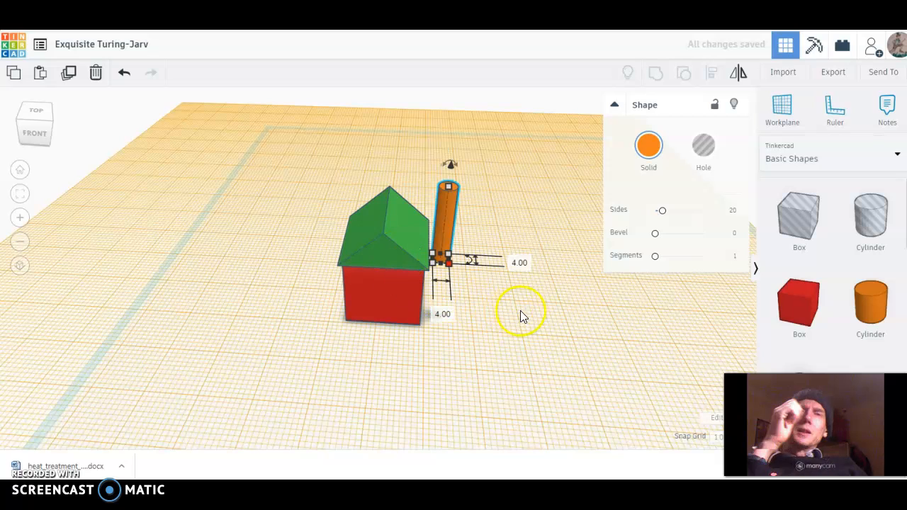
- Move the thin cylinder onto the roof's slope as a chimney and reduce its height to 12 mm
drag(446, 209, 401, 202)
scroll(364, 253, up, 3)
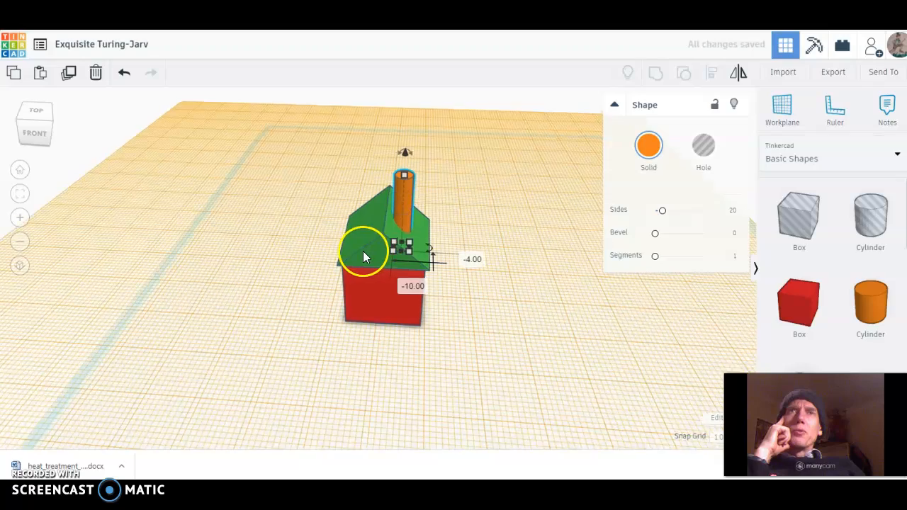
right_drag(502, 299, 524, 317)
mouse_move(416, 136)
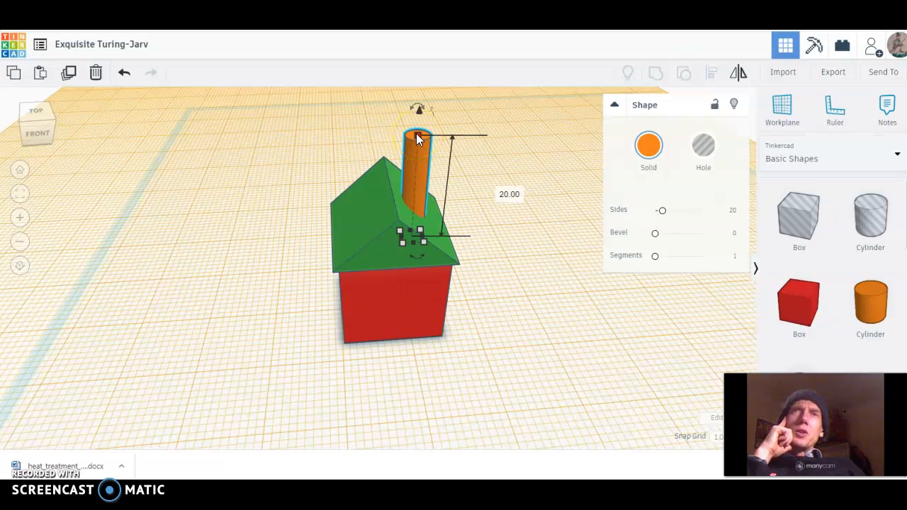
drag(416, 133, 413, 186)
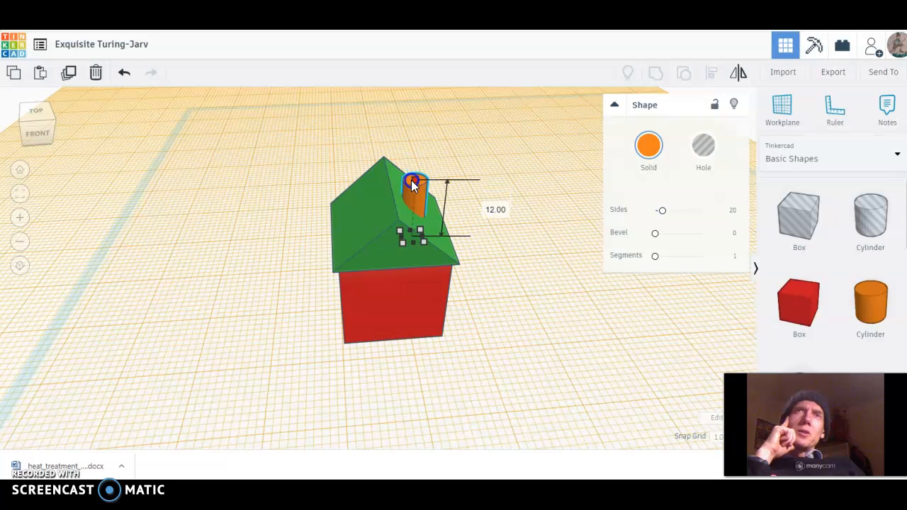
click(520, 323)
right_drag(505, 273, 481, 285)
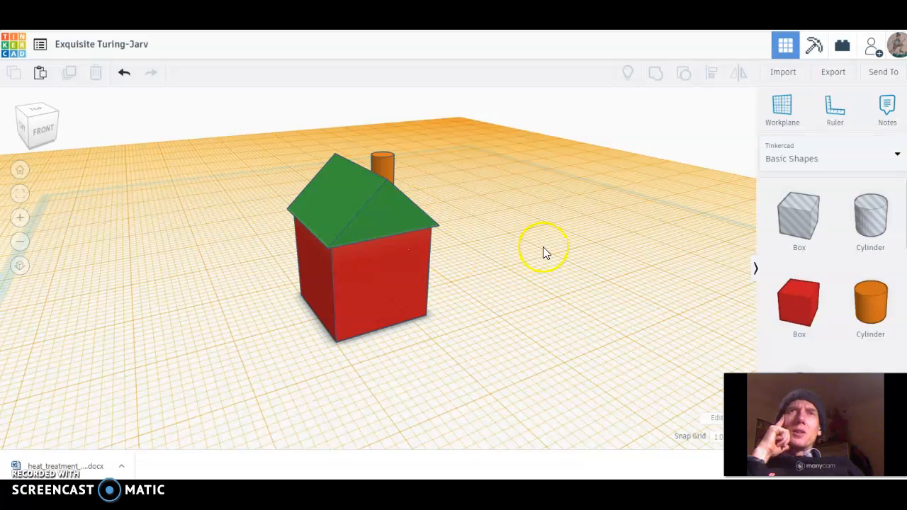
- Reset the workplane from the top of the box to the default base grid
click(782, 106)
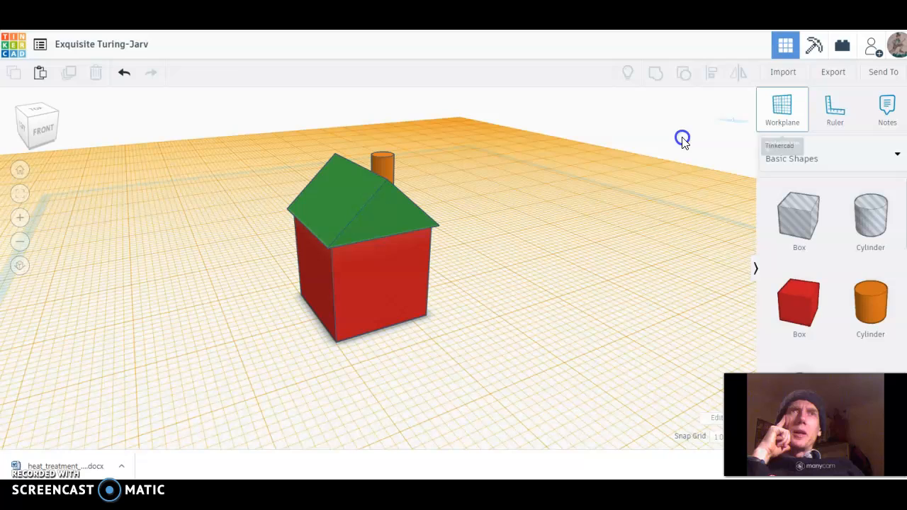
click(588, 191)
scroll(376, 296, up, 3)
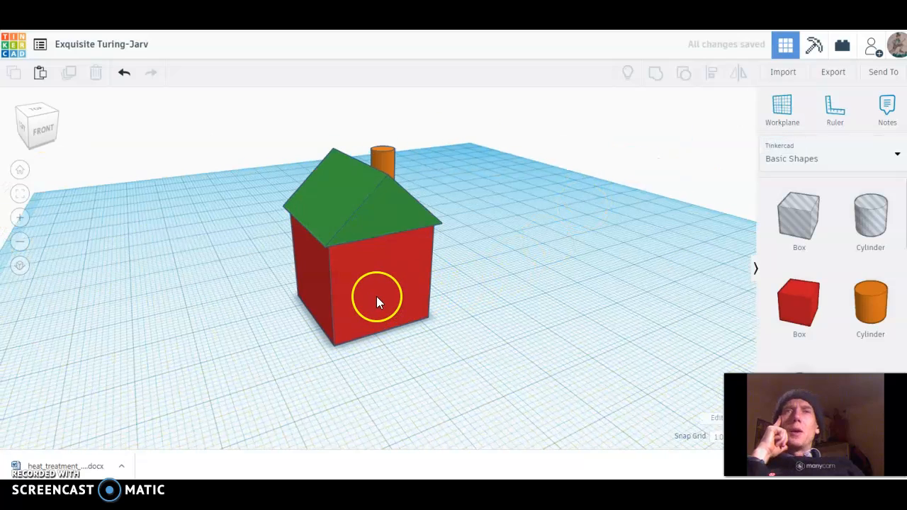
- Select the box, roof and chimney together and group them into a single shape
scroll(482, 297, down, 7)
middle_drag(434, 302, 374, 278)
right_drag(383, 324, 186, 326)
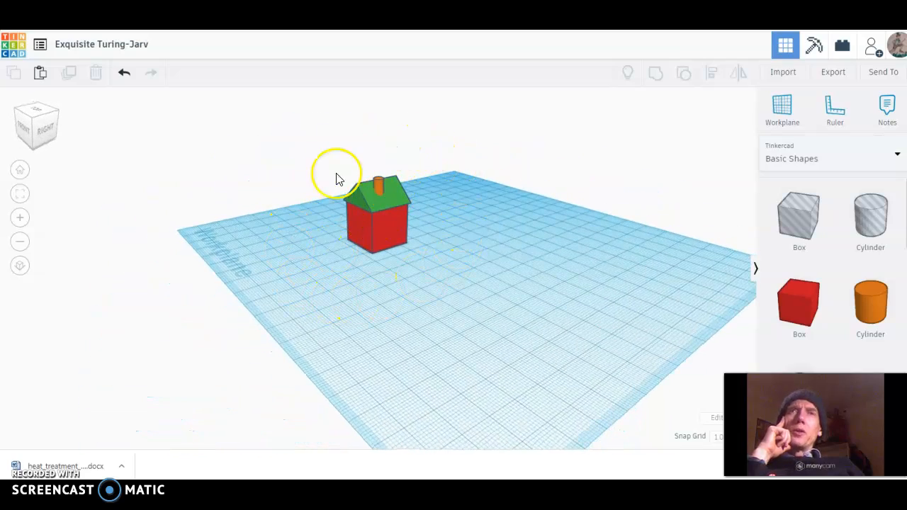
drag(316, 145, 467, 311)
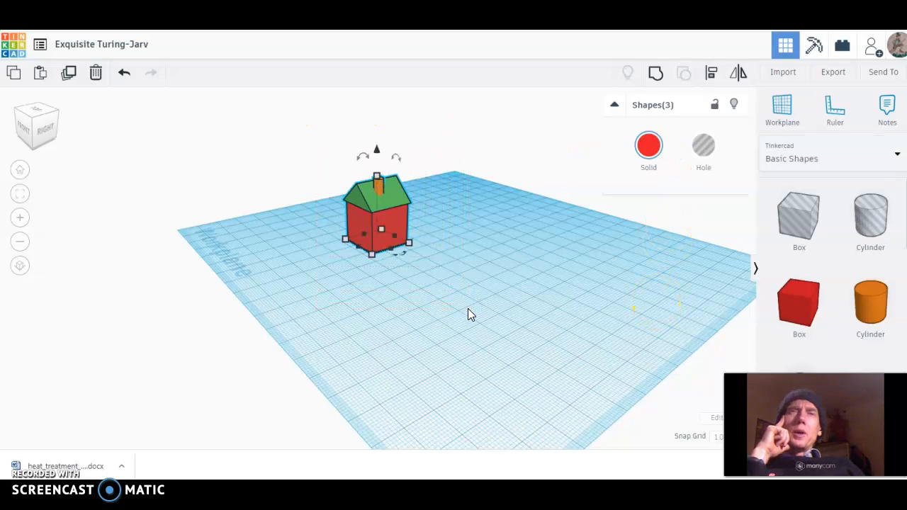
click(654, 74)
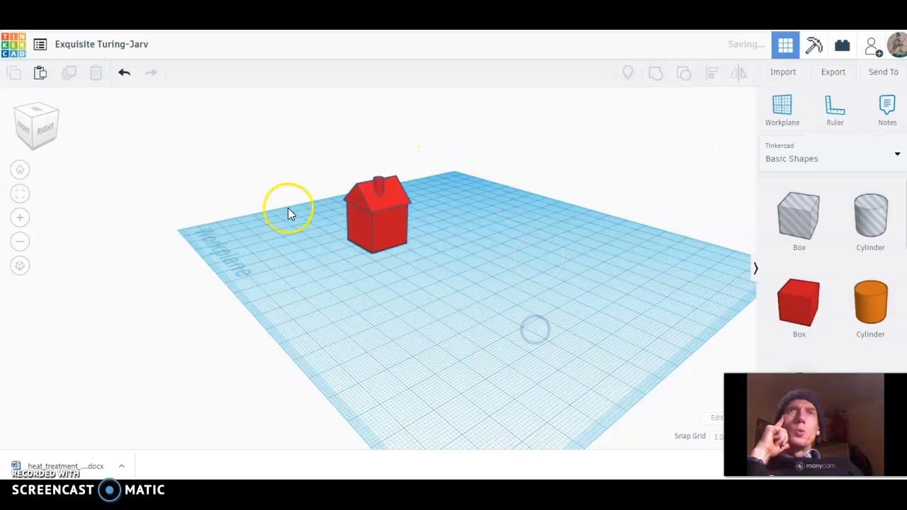
click(390, 206)
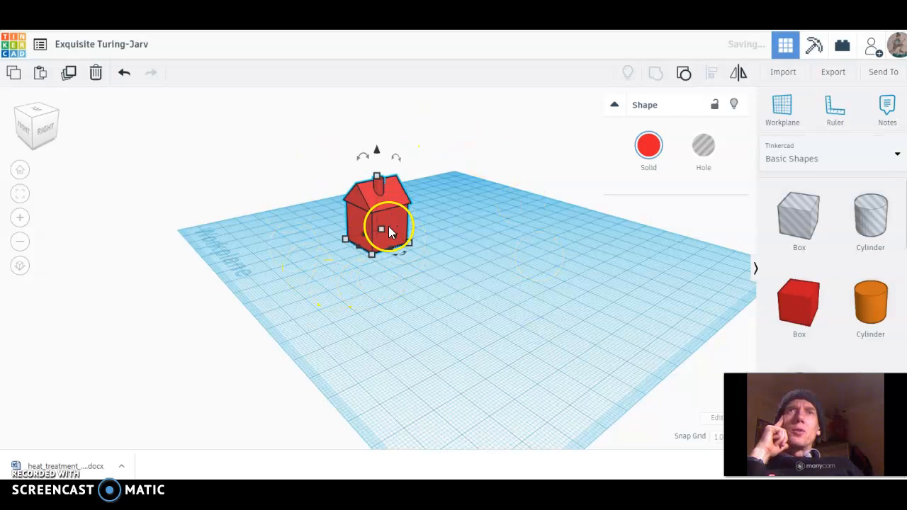
click(534, 254)
- Reduce the overall height of the grouped house slightly, keeping its base on the workplane
scroll(389, 230, up, 2)
mouse_move(346, 232)
right_down()
mouse_move(436, 303)
mouse_move(477, 364)
mouse_move(348, 275)
mouse_move(348, 234)
right_up()
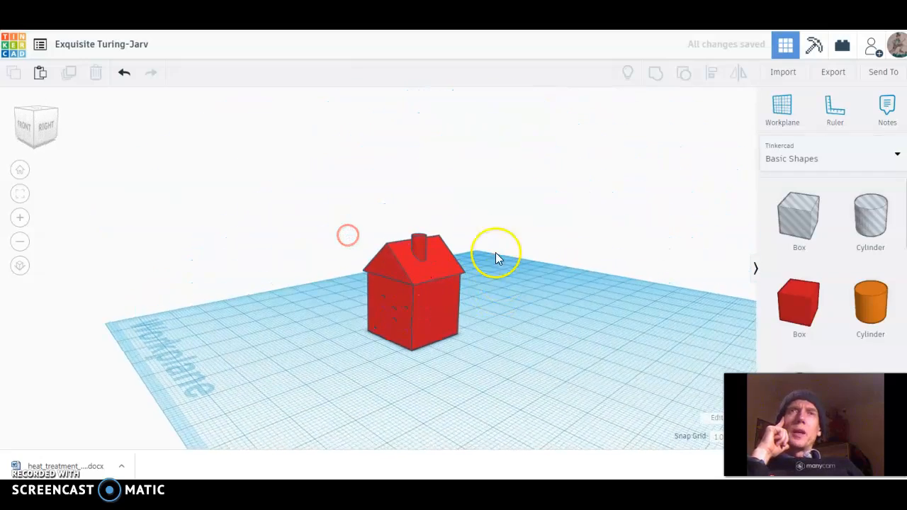
click(420, 303)
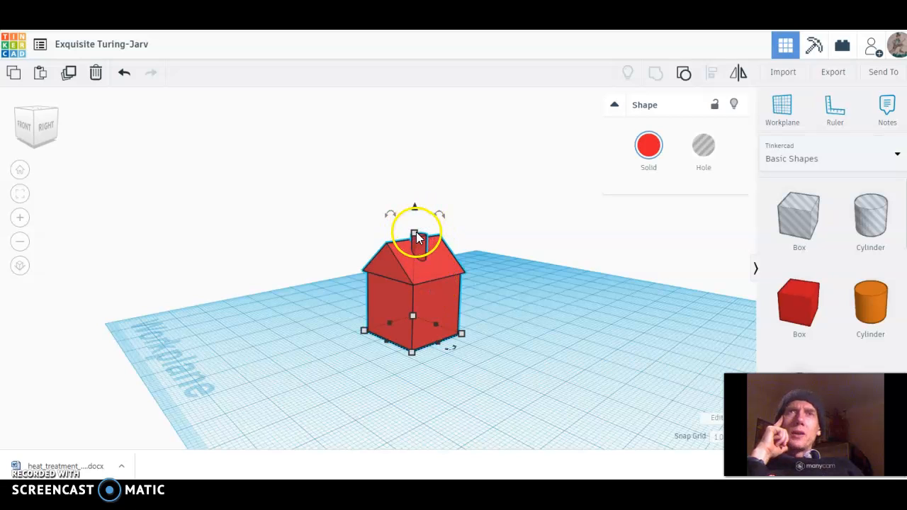
drag(413, 232, 405, 250)
click(502, 282)
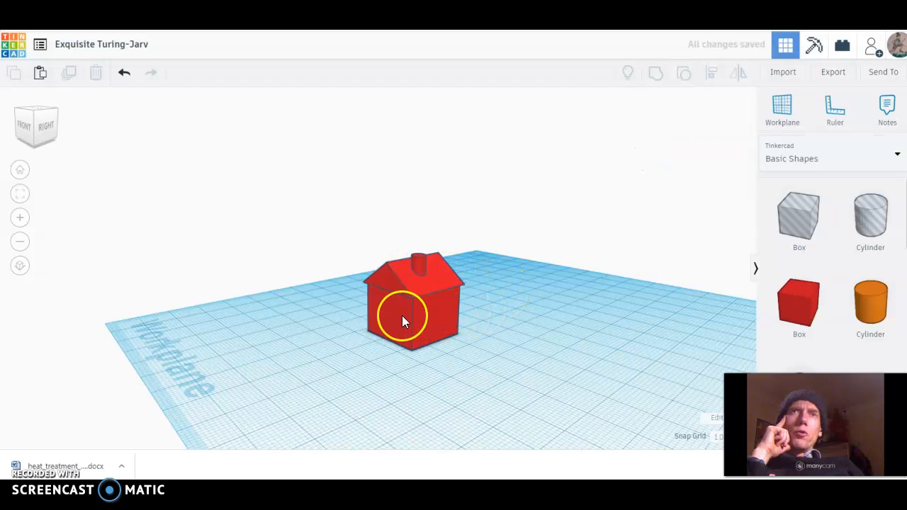
- Stretch the grouped house from a base corner to a footprint of 27 by 22 mm
right_drag(406, 323, 435, 320)
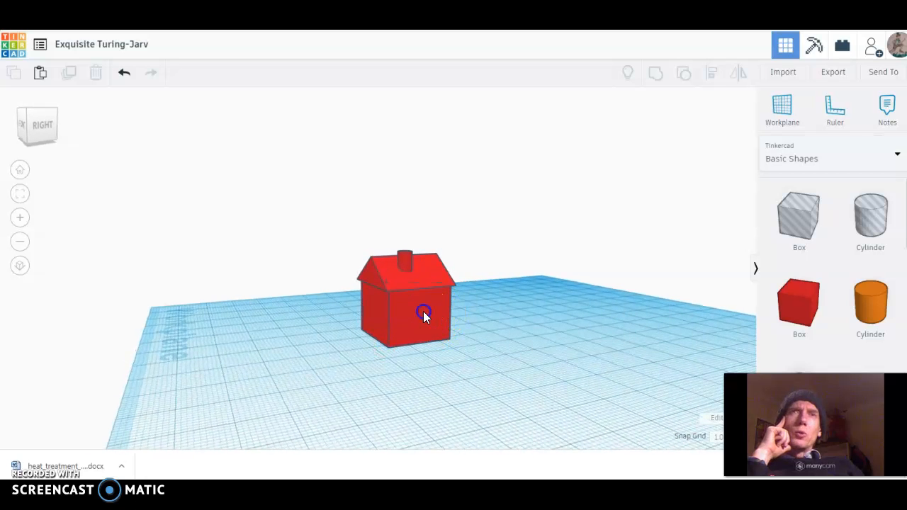
click(423, 311)
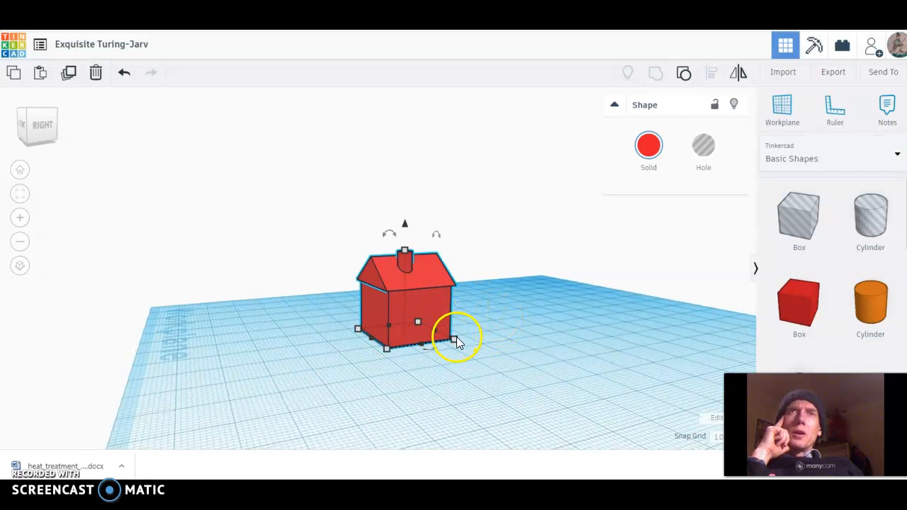
right_drag(507, 328, 439, 358)
drag(440, 358, 455, 356)
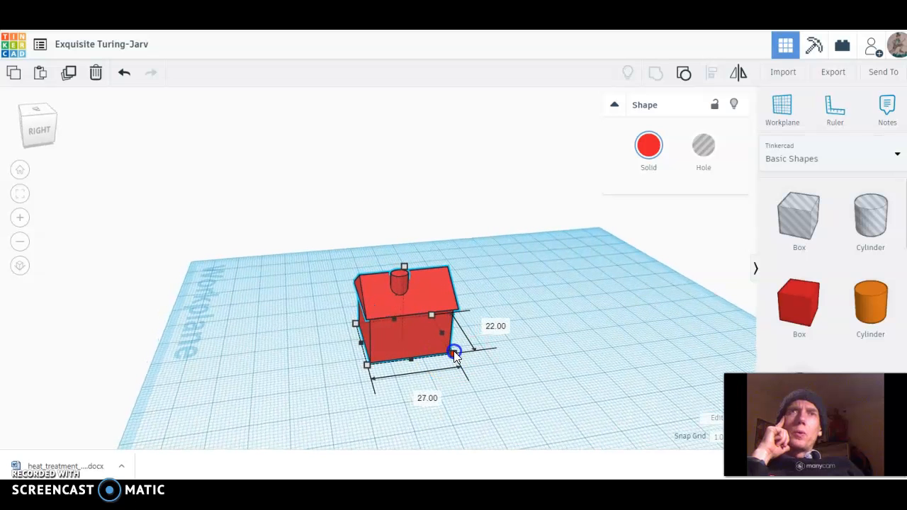
click(520, 320)
mouse_move(409, 360)
right_down()
mouse_move(425, 319)
mouse_move(505, 323)
mouse_move(490, 358)
mouse_move(441, 370)
mouse_move(432, 340)
mouse_move(496, 338)
right_up()
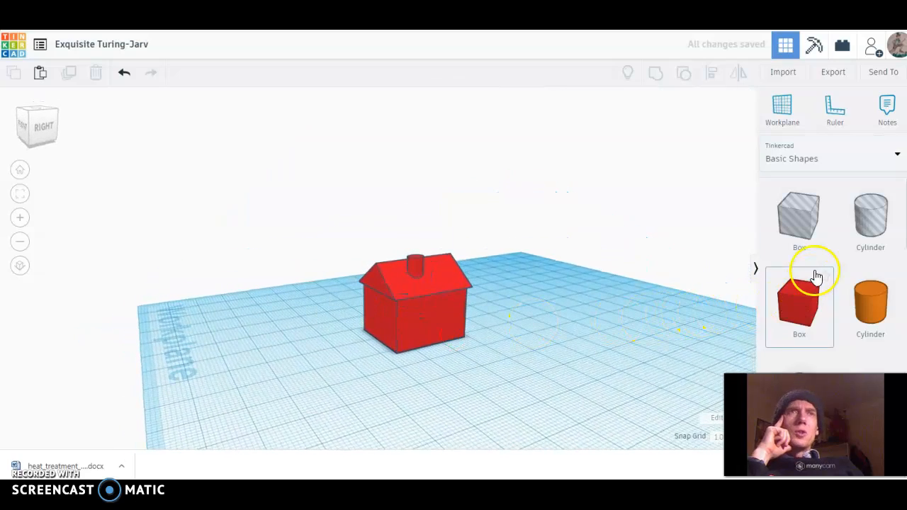
- Recolour the grouped house from the preset solid colours to medium green
scroll(815, 280, down, 2)
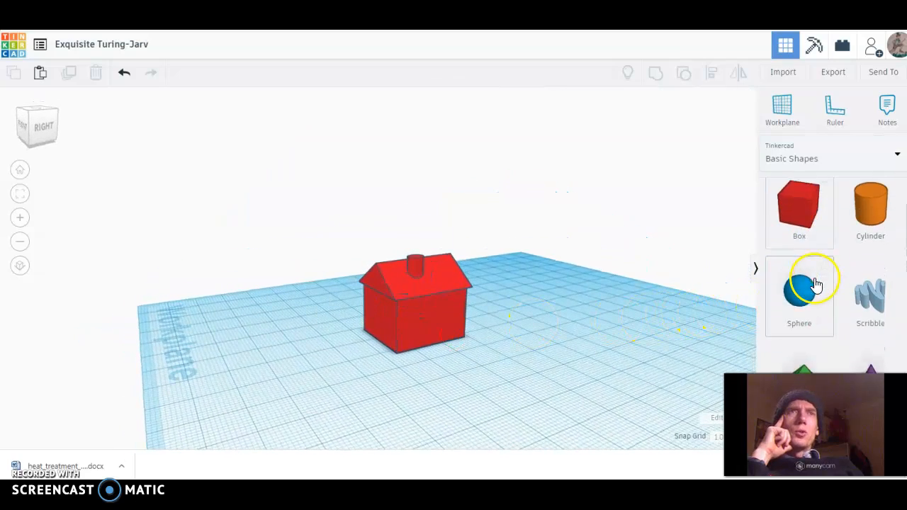
click(422, 320)
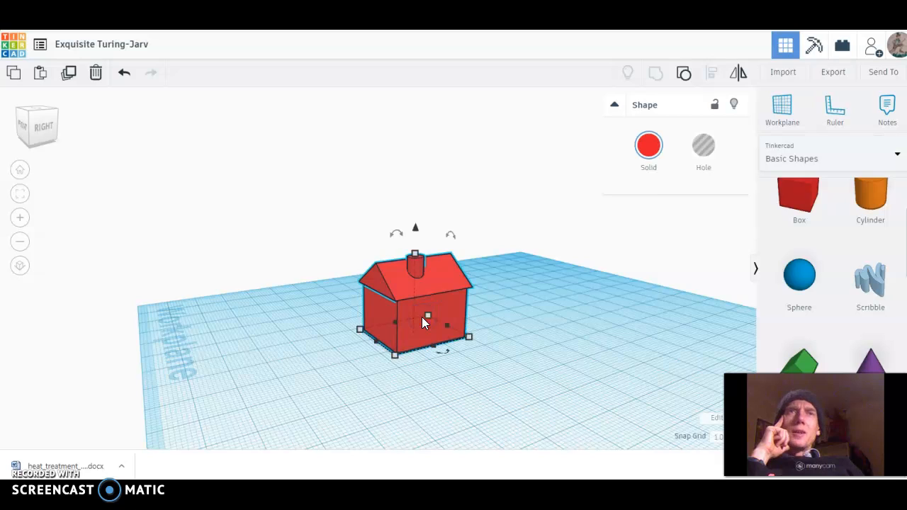
click(648, 147)
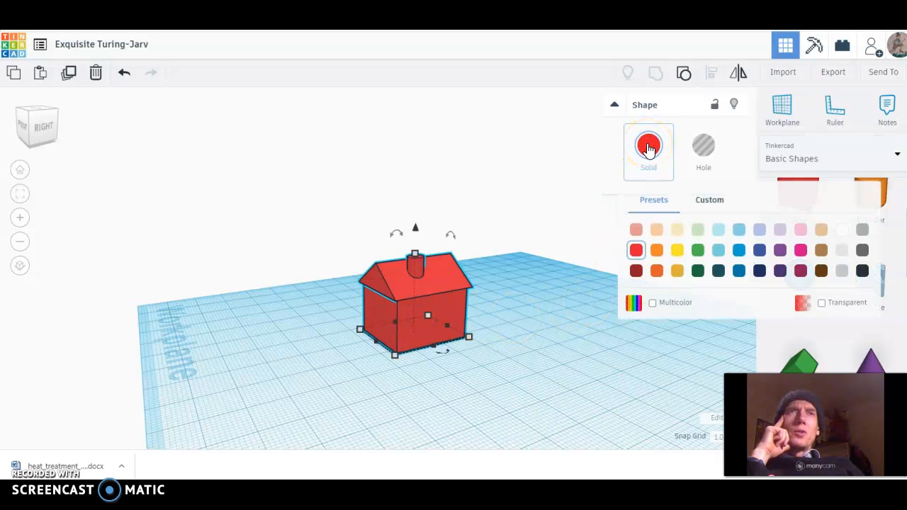
click(697, 249)
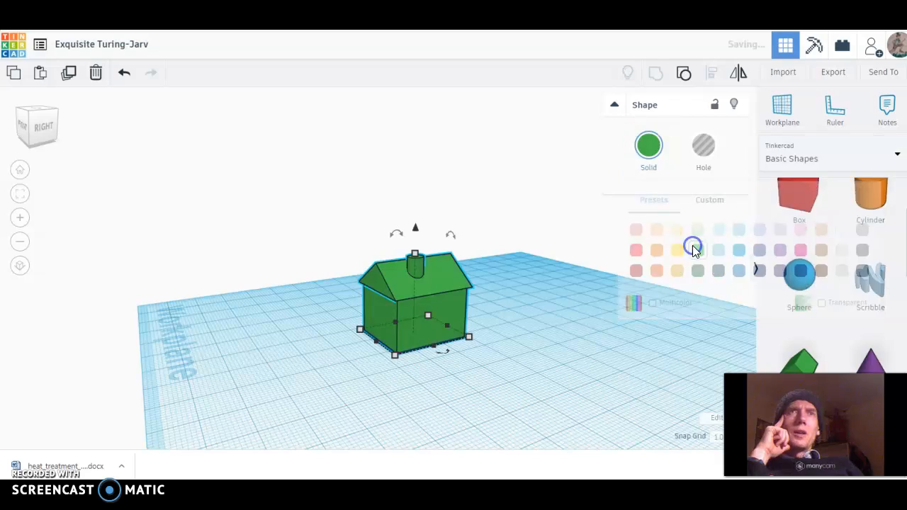
click(569, 305)
right_drag(292, 287, 316, 306)
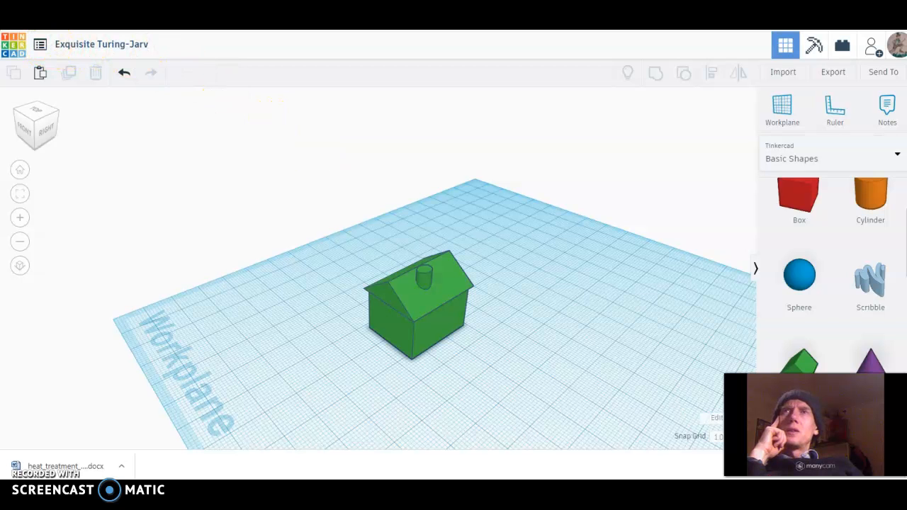
click(470, 358)
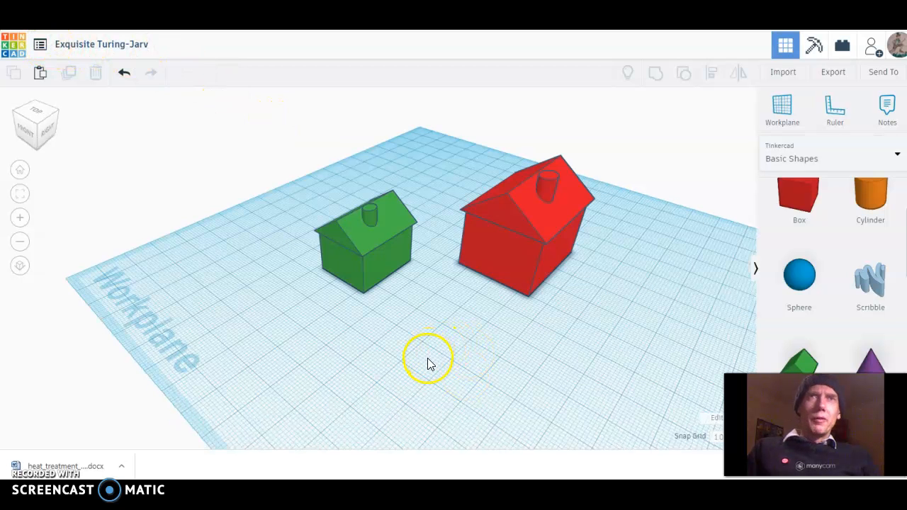
right_drag(427, 364, 571, 359)
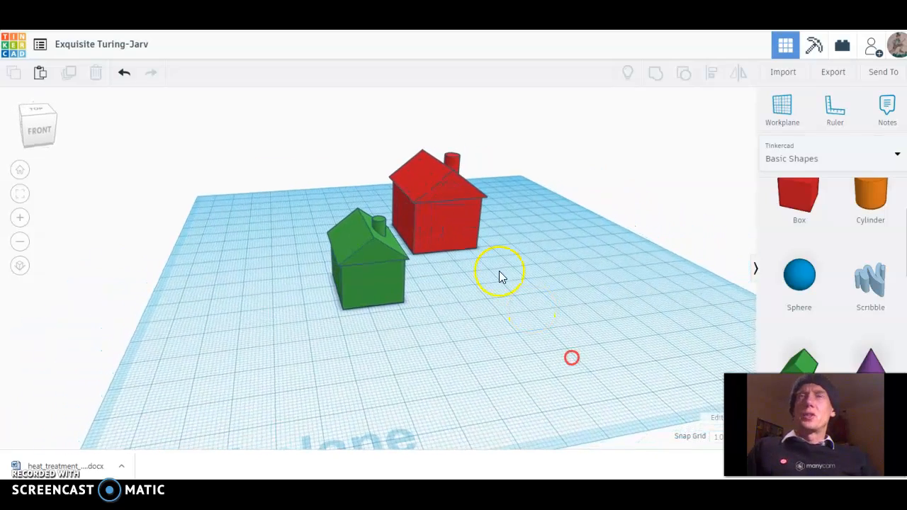